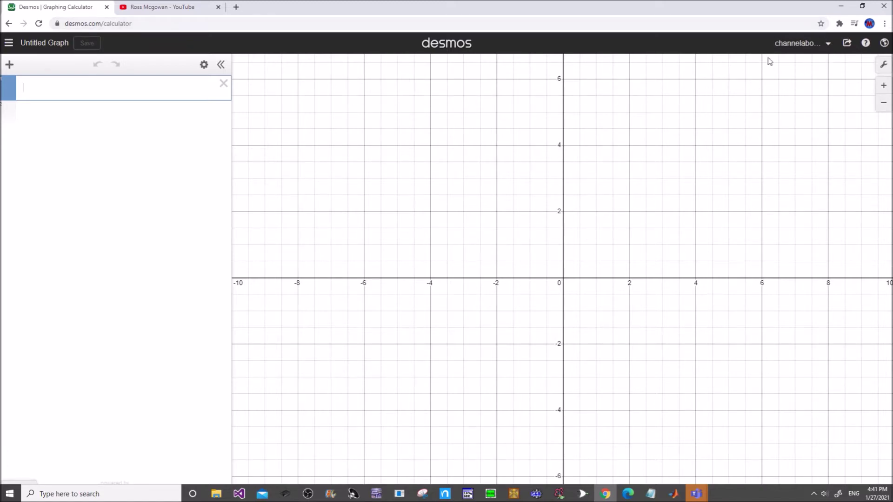
Step: Sign out of the Desmos account and narrow the expression list to give the graph more room
left_click(828, 45)
left_click(786, 104)
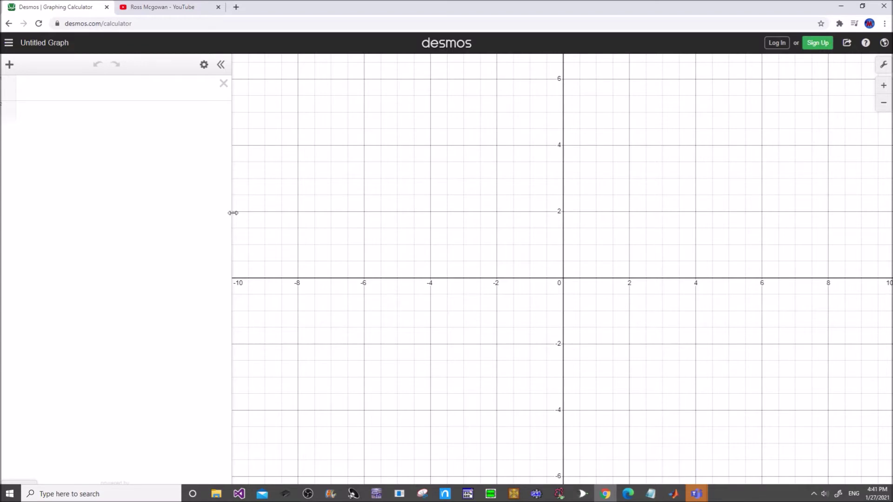
left_click_drag(233, 212, 121, 222)
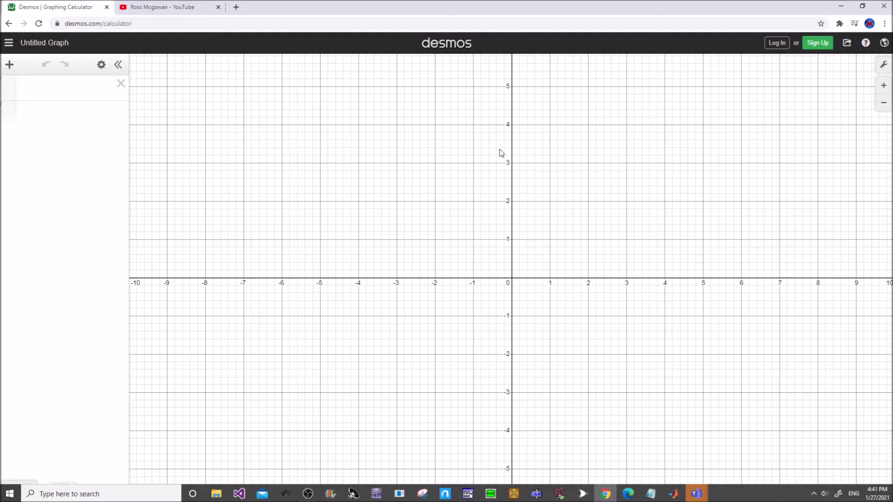
Step: Open and dismiss the sign-up form, and log in to Desmos with the existing Google account
left_click(816, 44)
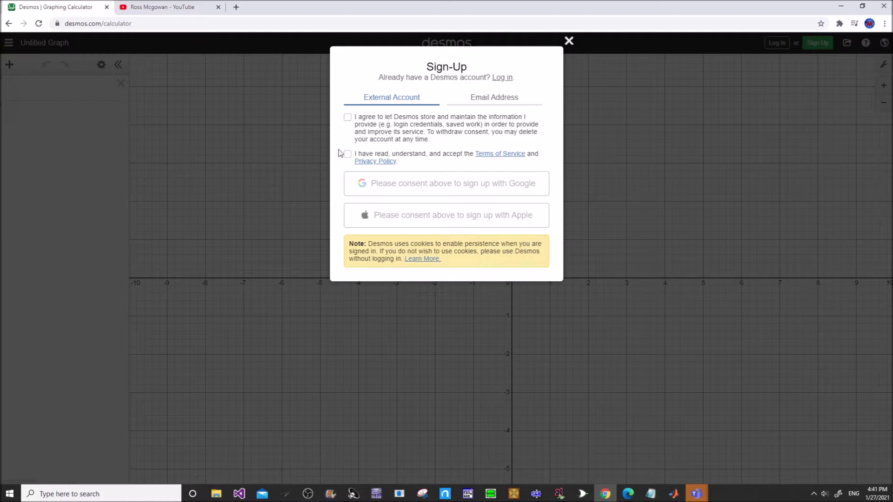
left_click(568, 41)
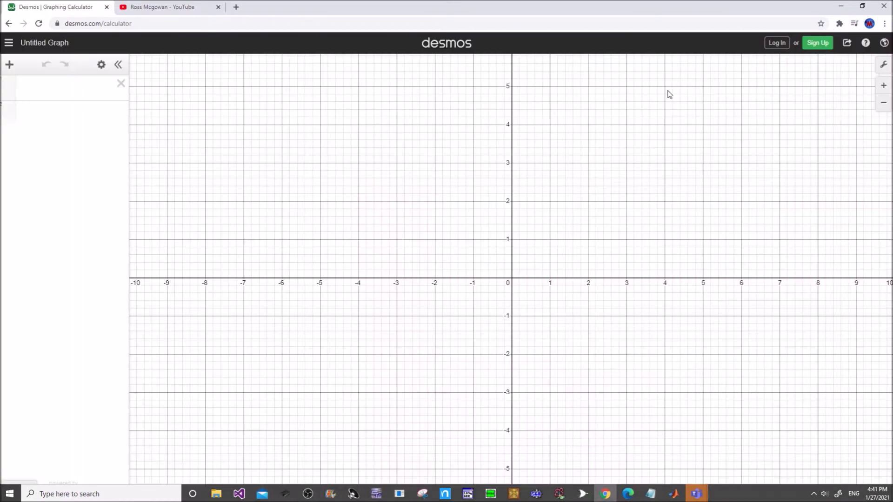
left_click(772, 43)
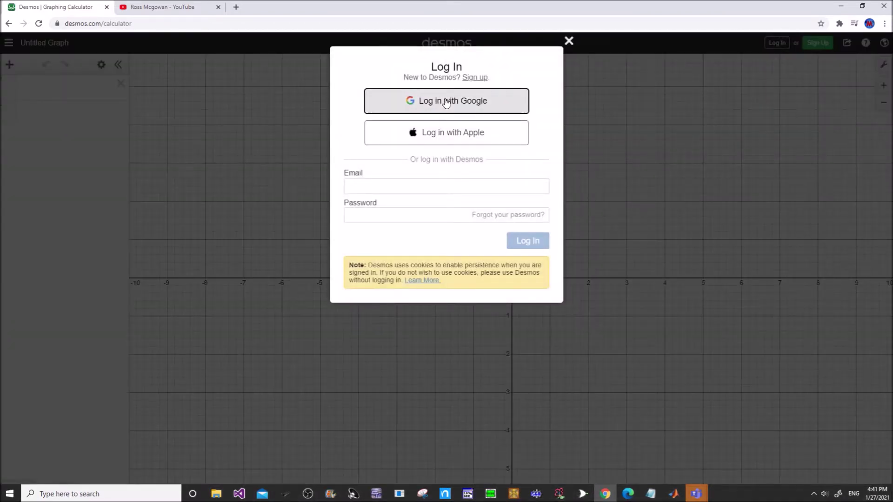
left_click(447, 102)
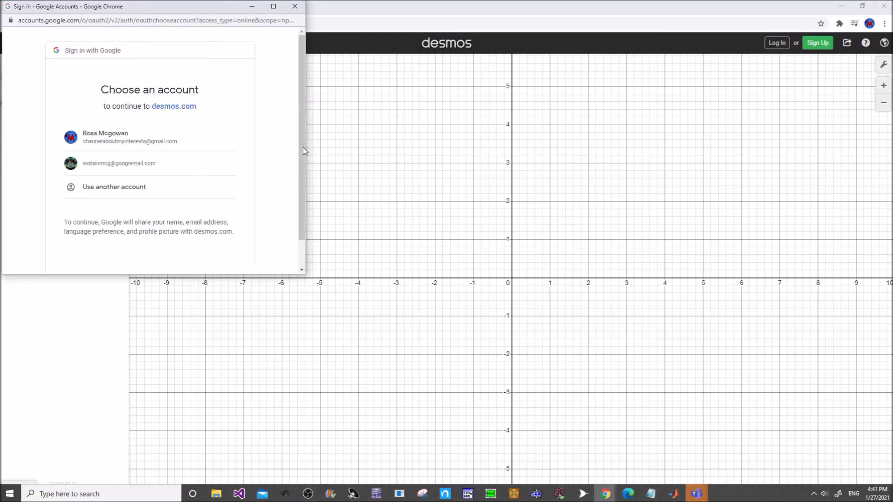
left_click(137, 136)
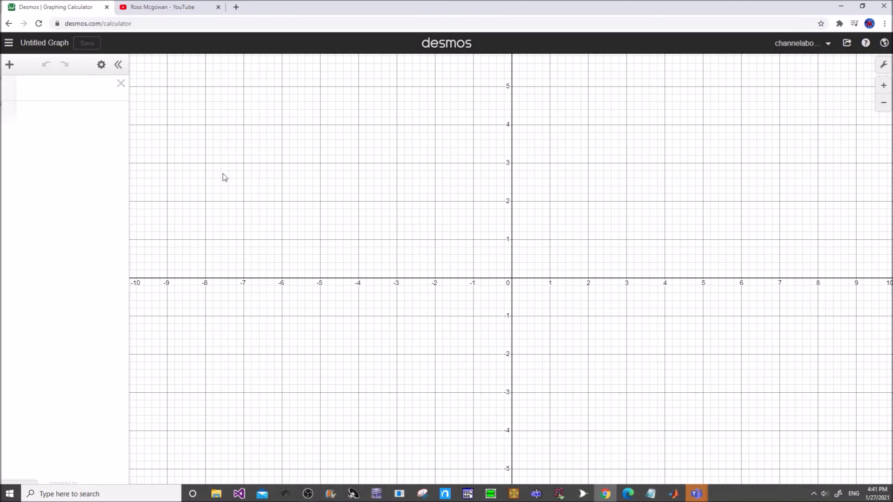
Step: Plot sin x, cos x and tan x as three separate expressions
left_click_drag(465, 232, 274, 196)
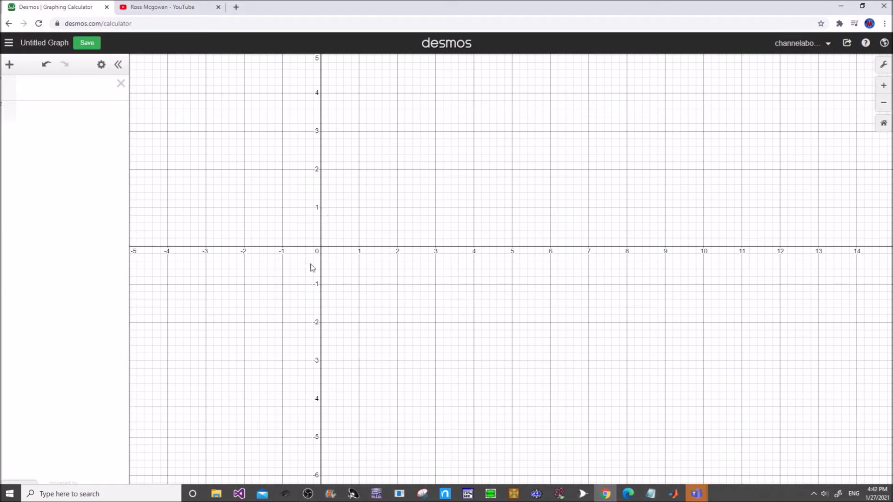
left_click(43, 87)
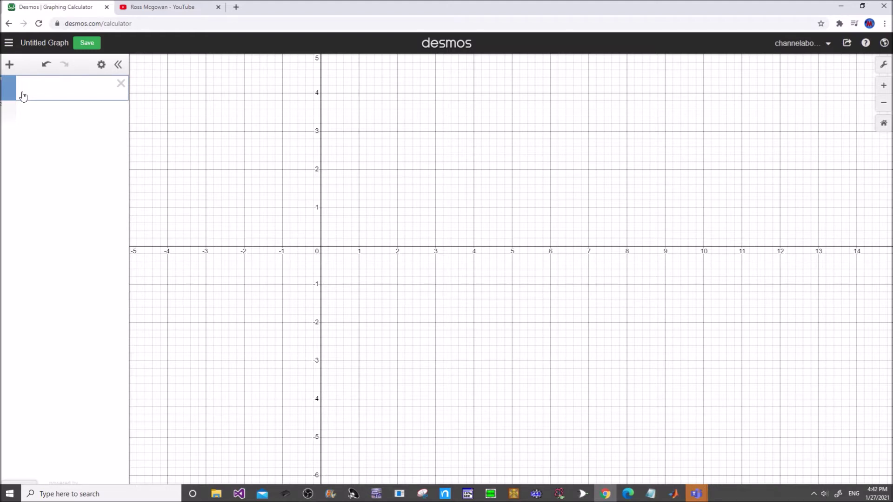
type("sinx")
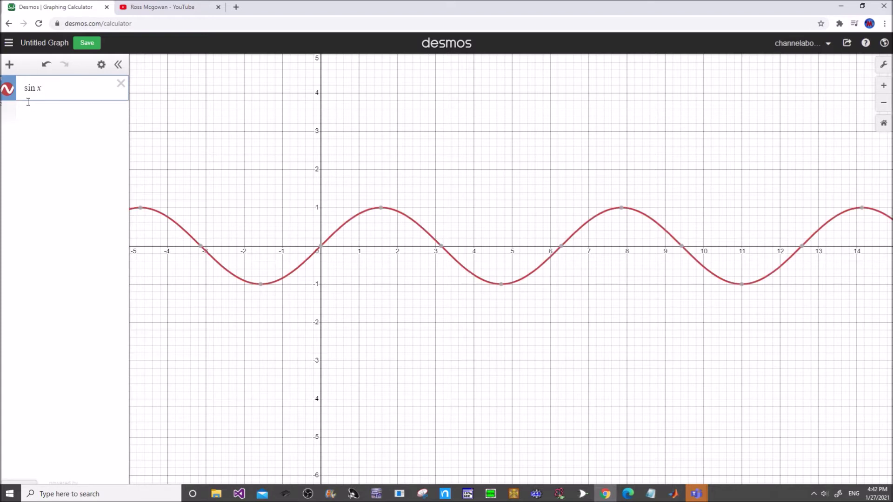
left_click(29, 110)
type("cos x")
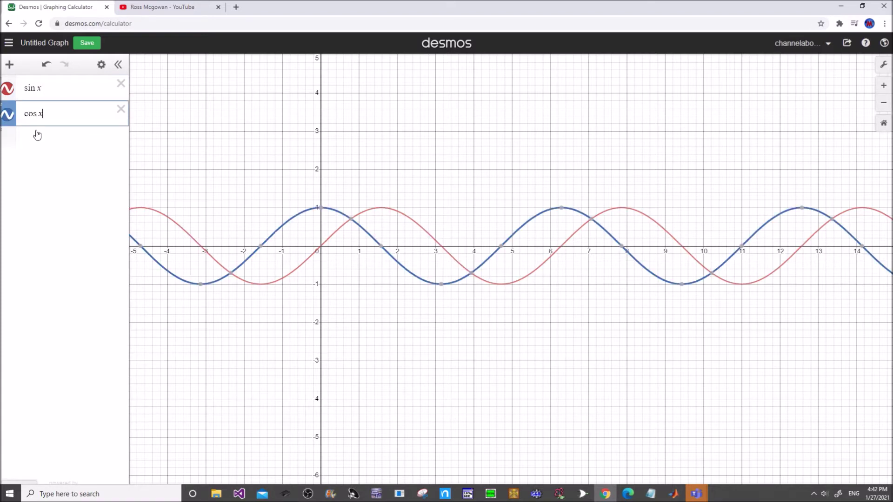
left_click(37, 135)
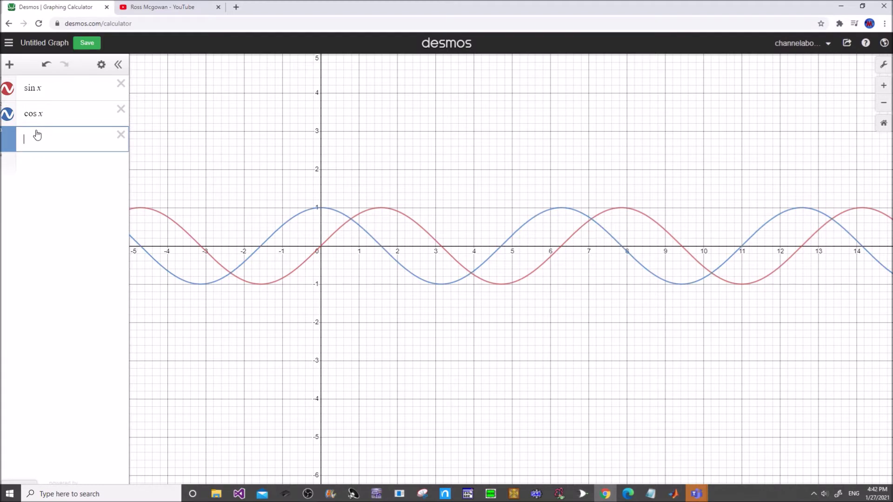
type("tan x")
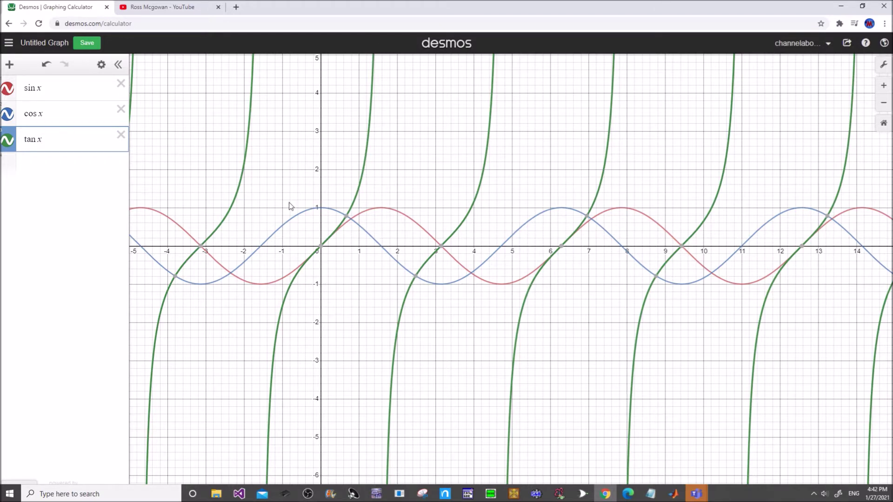
Step: Delete the tan x, cos x and sin x expressions from the list
left_click(121, 135)
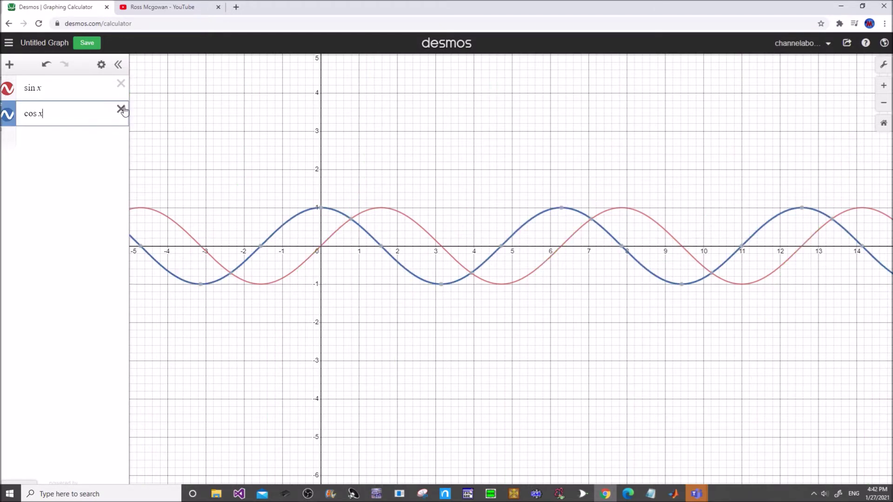
left_click(121, 109)
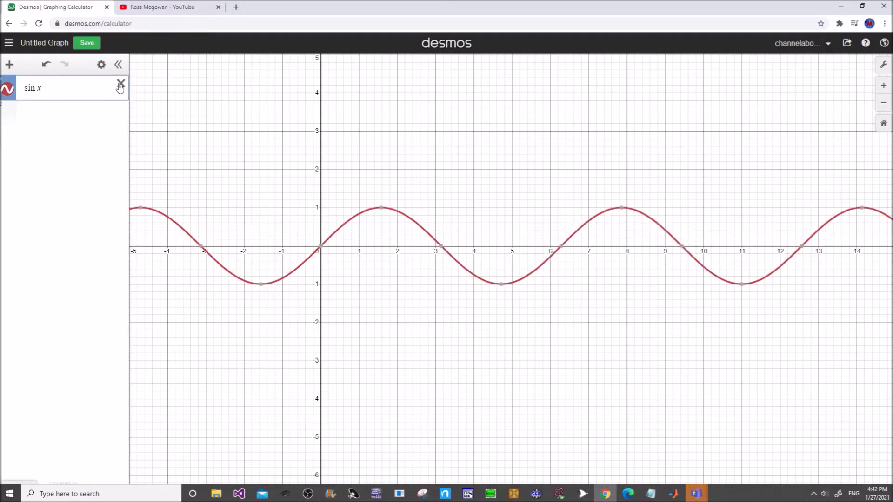
left_click(121, 84)
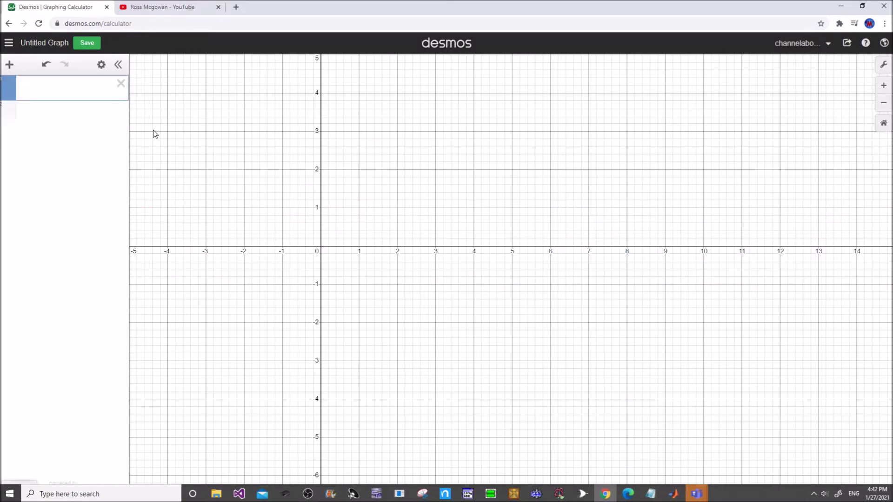
Step: Add a folder named Trigonometry to the expression list and toggle it closed and open
left_click_drag(344, 220, 375, 205)
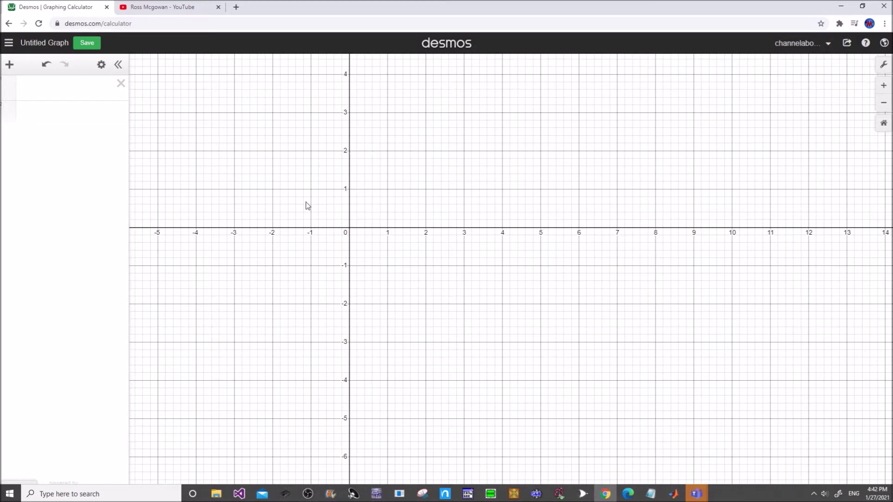
left_click(45, 88)
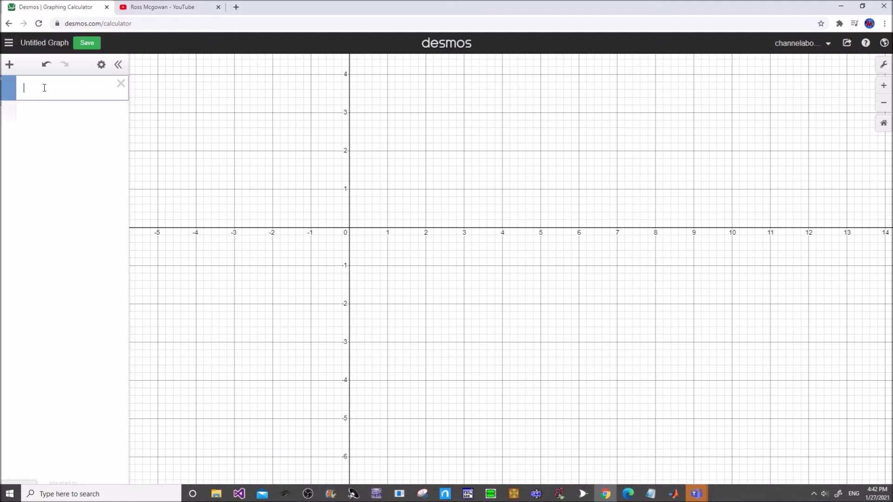
left_click(10, 66)
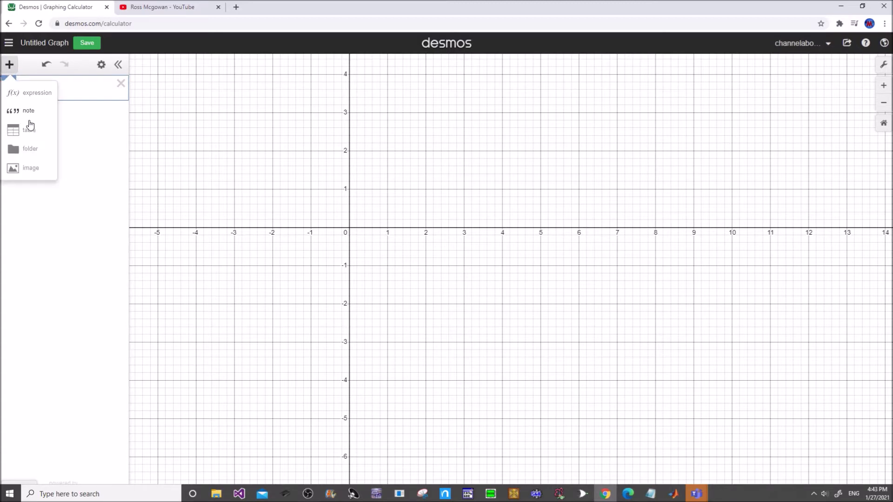
left_click(27, 154)
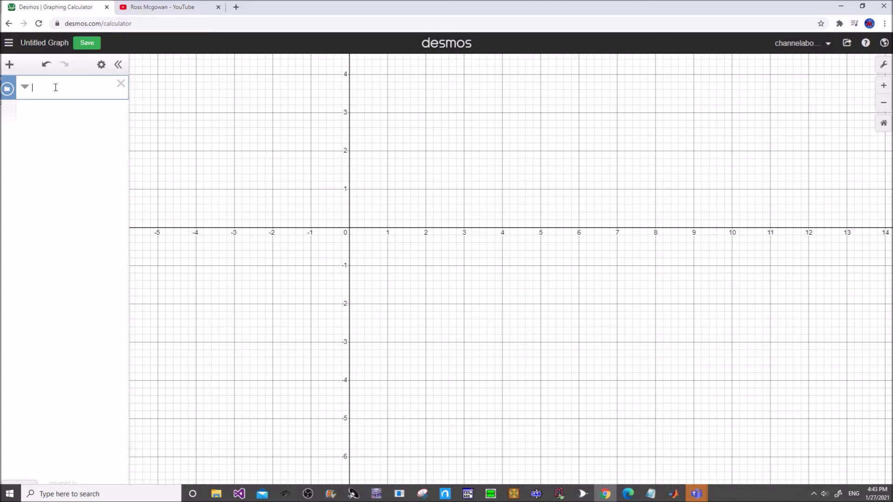
type("Trigonometry")
left_click(191, 132)
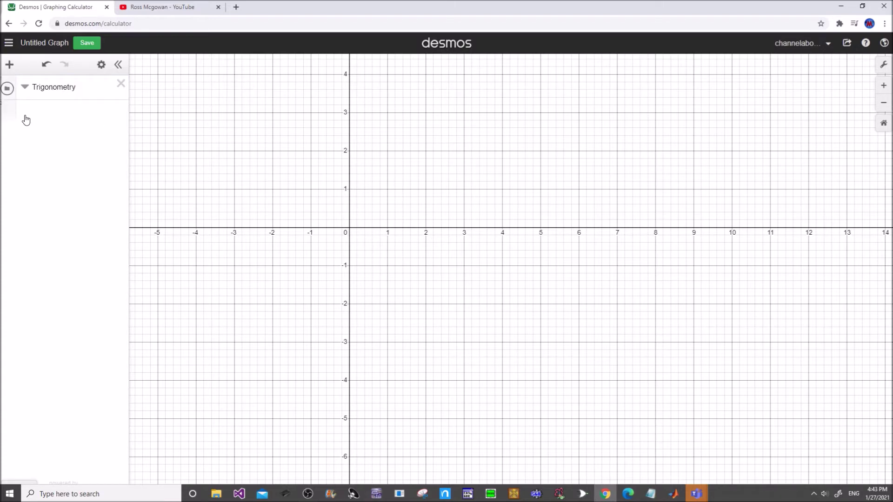
left_click(25, 89)
left_click(25, 89)
Step: Plot the unit circle by entering x^2 + y^2 = 1 as an expression below the Trigonometry folder
left_click(25, 114)
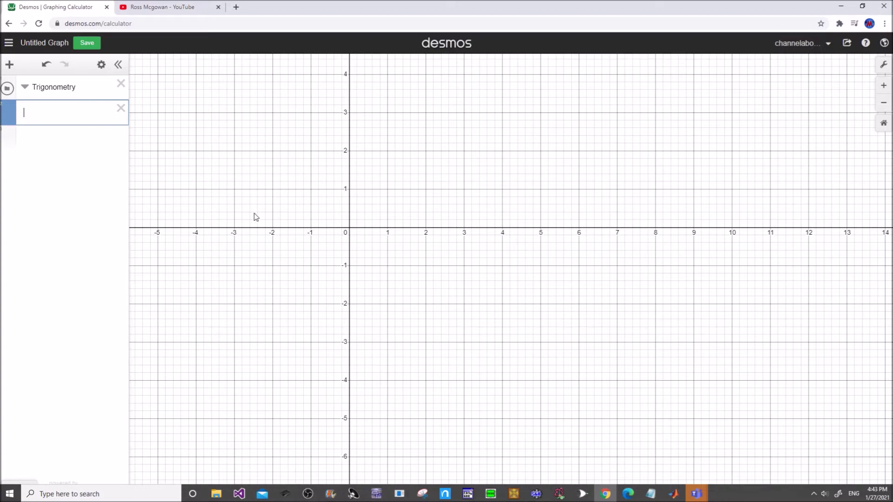
scroll(265, 209, "up", 5)
left_click_drag(341, 238, 300, 188)
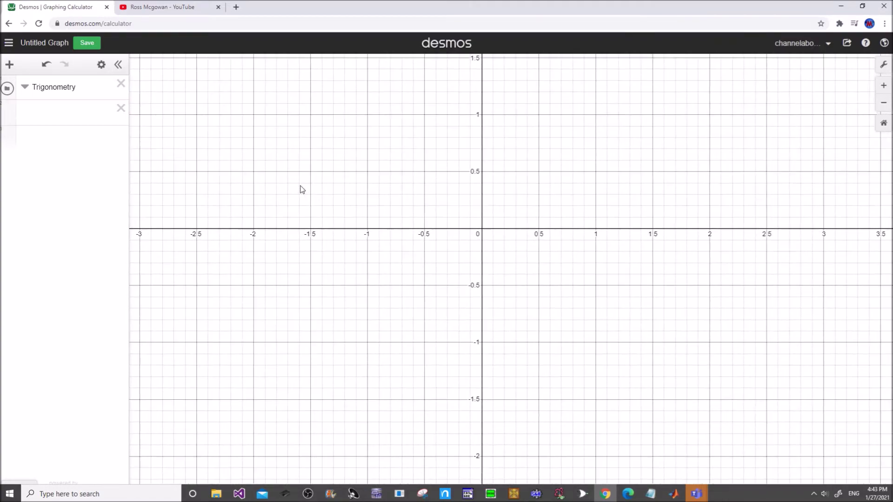
left_click(65, 115)
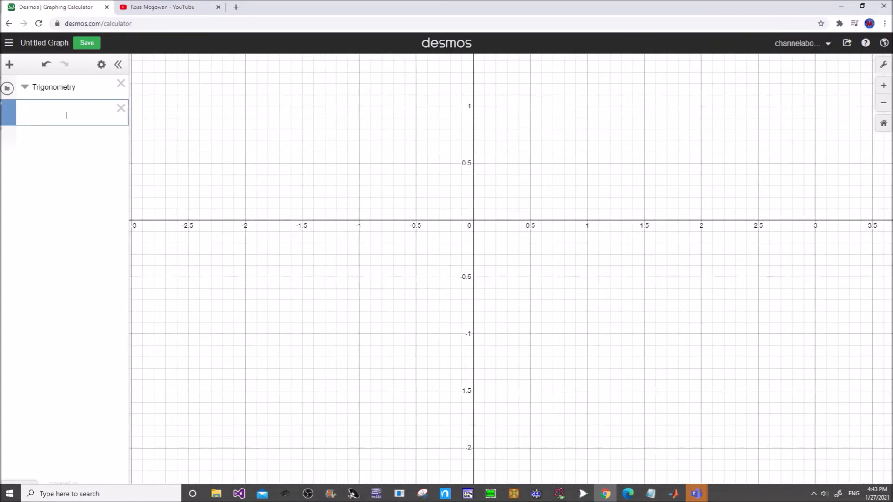
type("x")
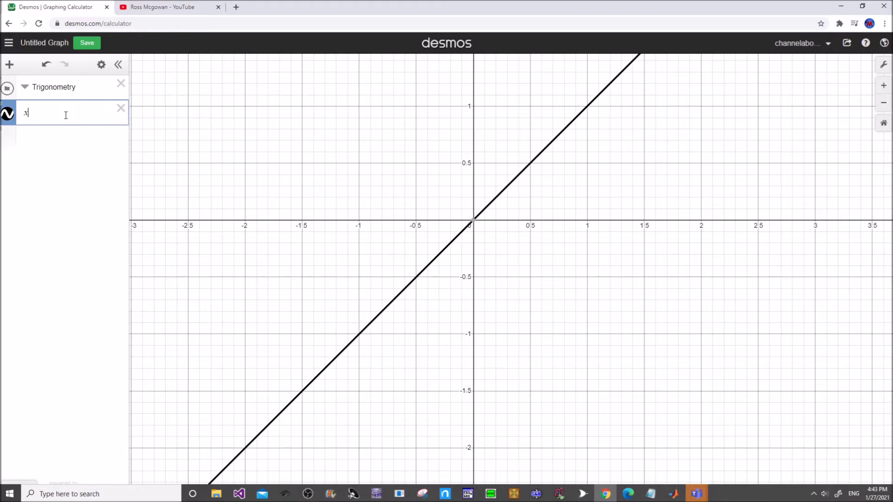
type("^2")
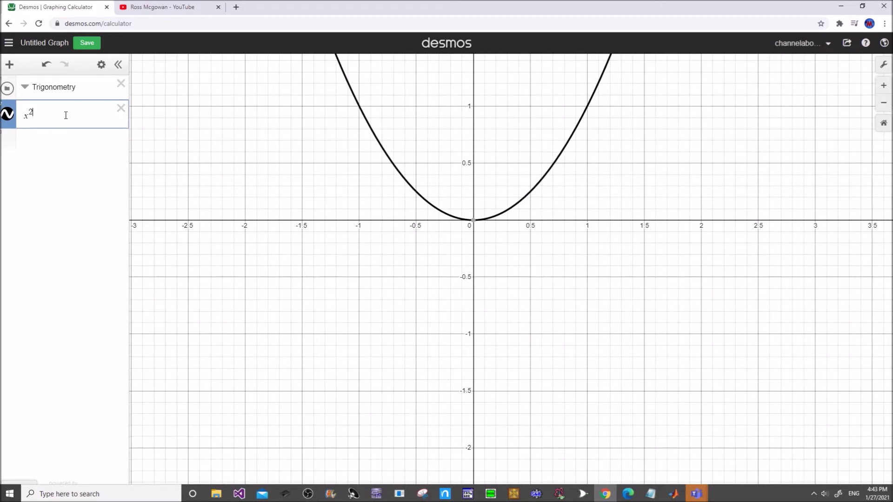
type("+y^2")
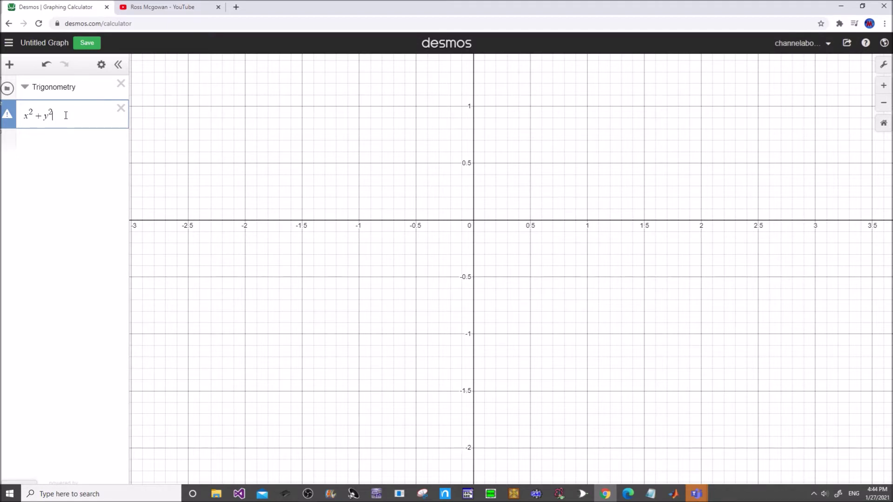
type("=1")
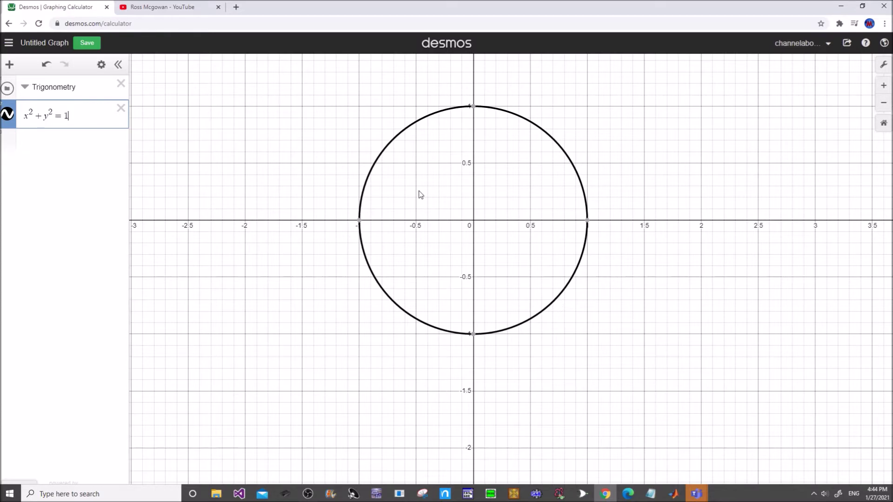
left_click_drag(421, 194, 397, 224)
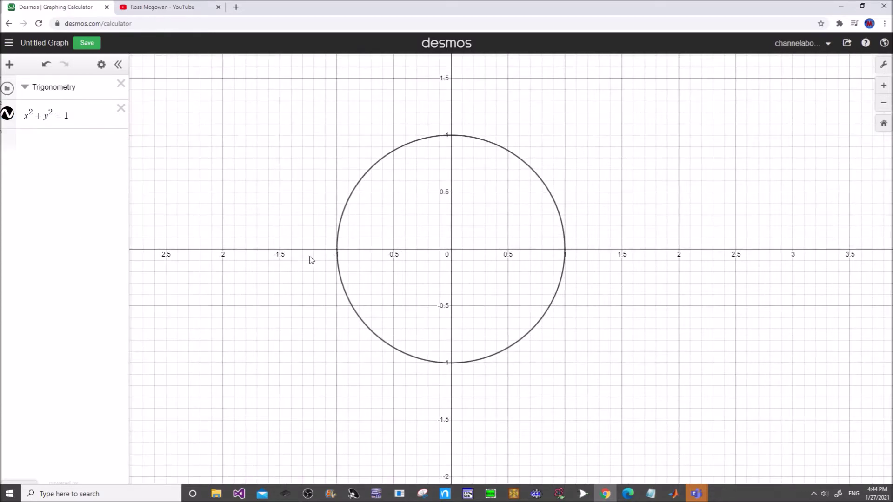
Step: Change the line colour of the unit circle to red
left_click(9, 117)
left_click(10, 117)
left_click(9, 117)
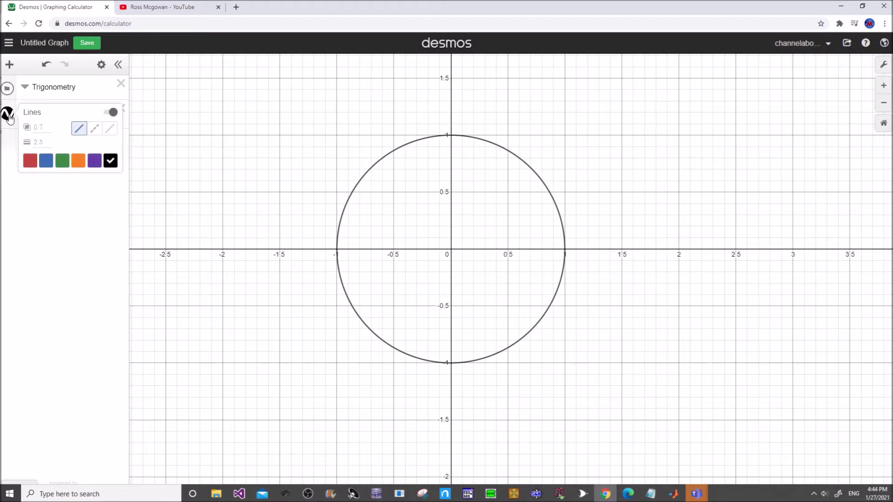
left_click(29, 161)
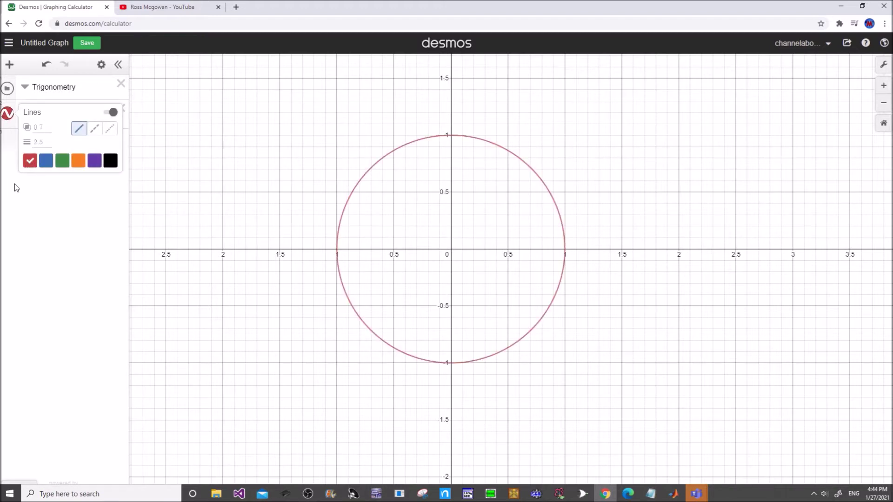
left_click(264, 206)
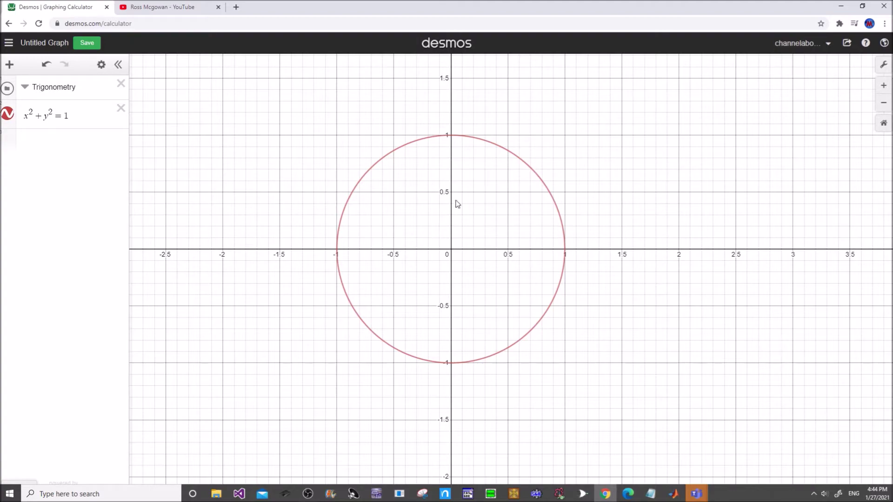
left_click_drag(464, 194, 484, 218)
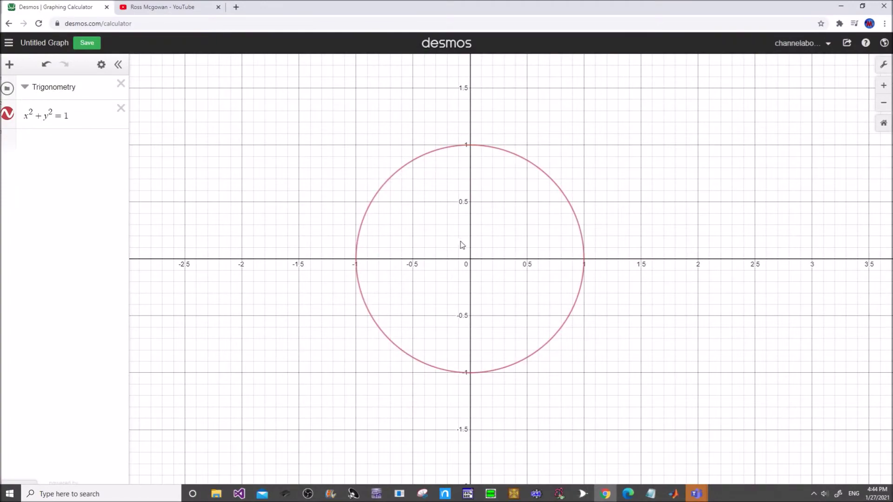
scroll(462, 241, "up", 1)
scroll(461, 241, "up", 2)
scroll(461, 242, "down", 5)
scroll(461, 241, "up", 1)
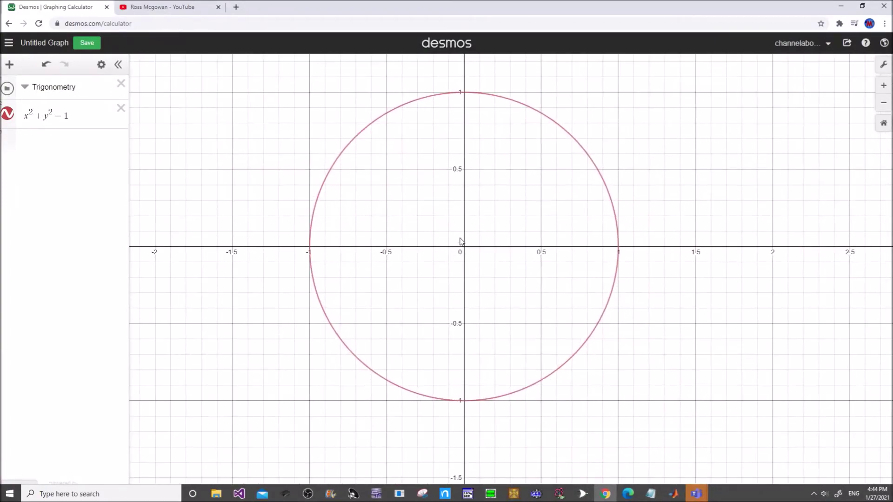
left_click_drag(435, 211, 298, 225)
scroll(298, 226, "down", 2)
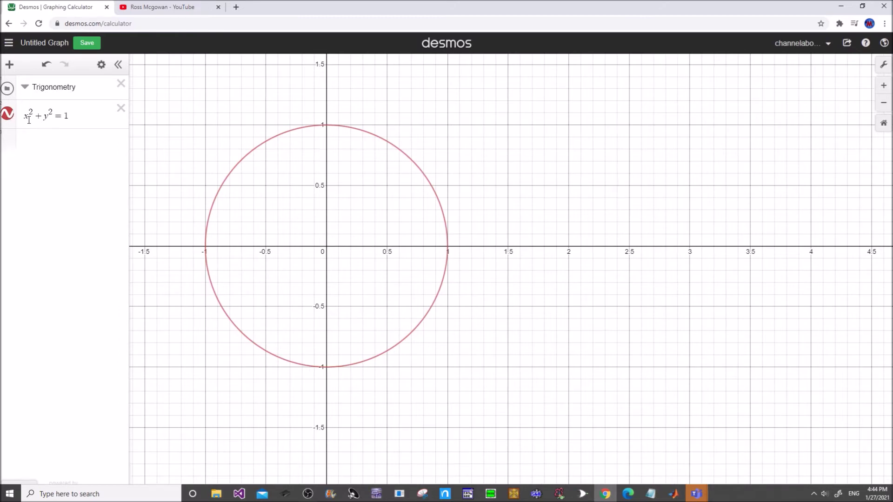
Step: Move the unit circle expression into the Trigonometry folder and toggle the folder closed and open
left_click_drag(13, 104, 27, 105)
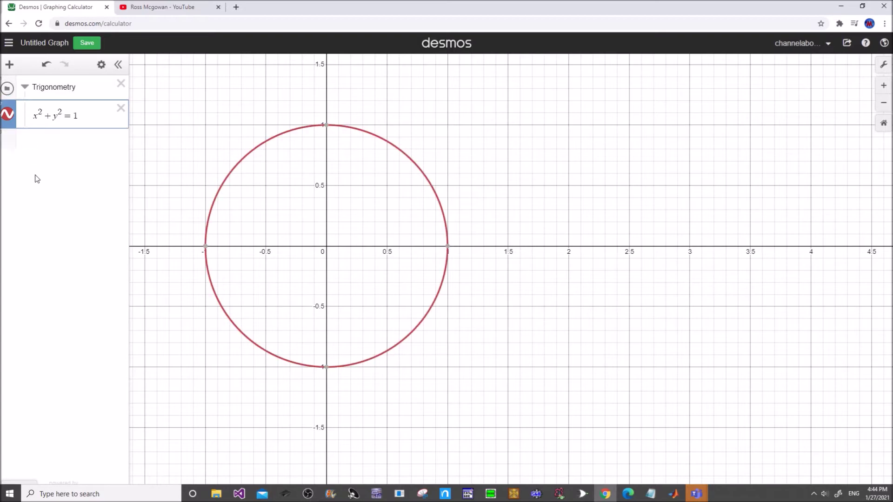
left_click(26, 88)
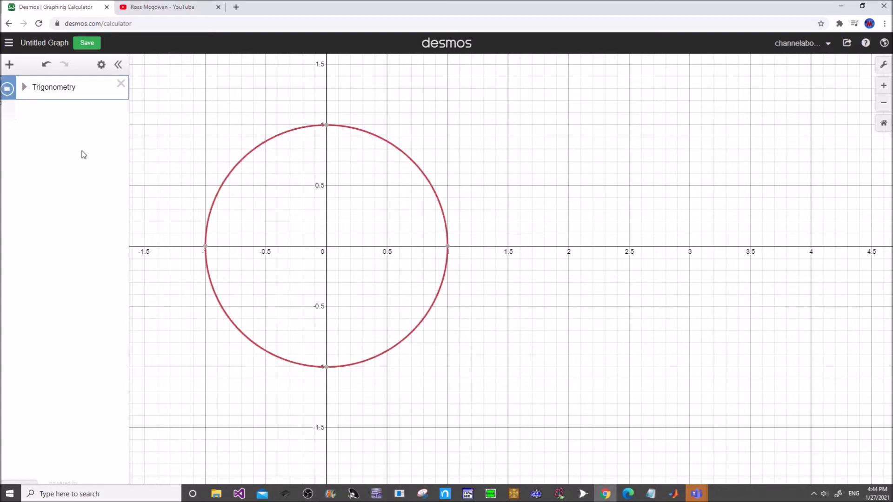
left_click(25, 88)
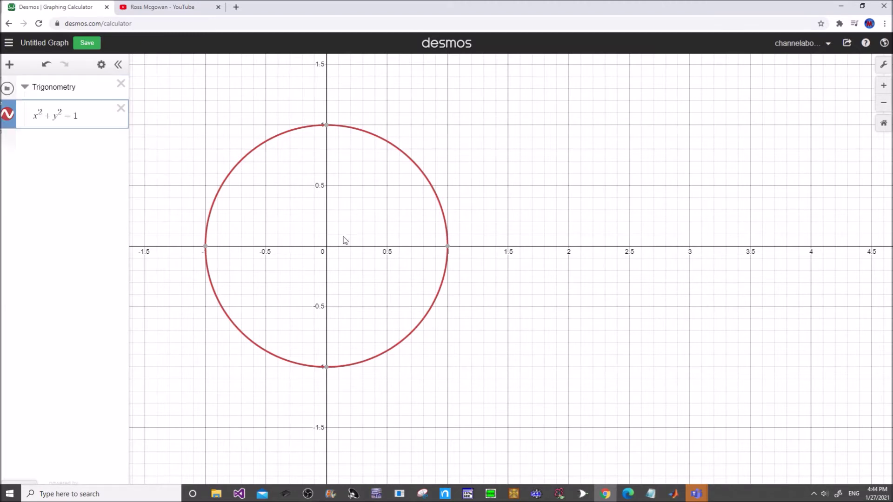
Step: Add blank expression lines below the unit circle and enter (cos x, sin x) in the first one
mouse_move(450, 250)
left_click(37, 143)
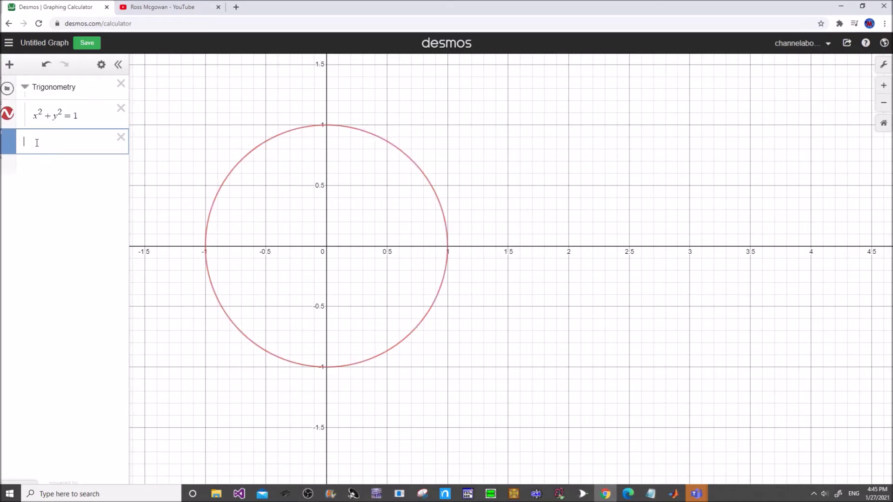
left_click(38, 173)
left_click(31, 190)
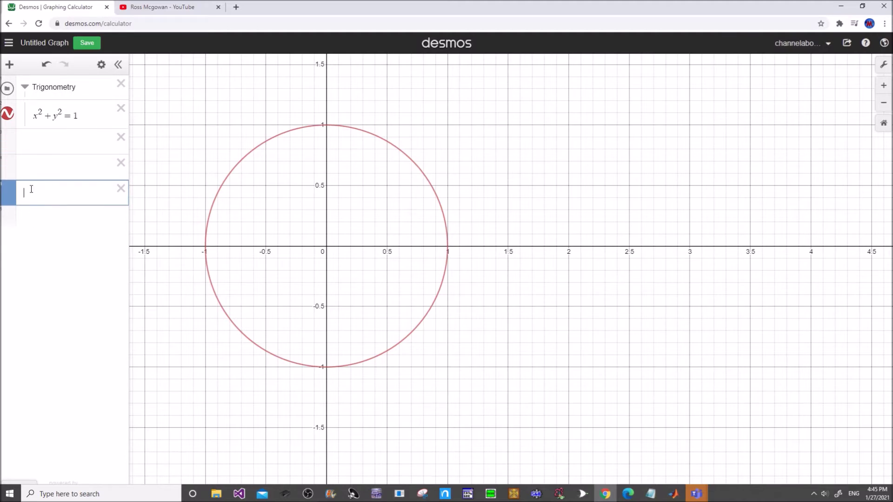
left_click(32, 223)
left_click(36, 144)
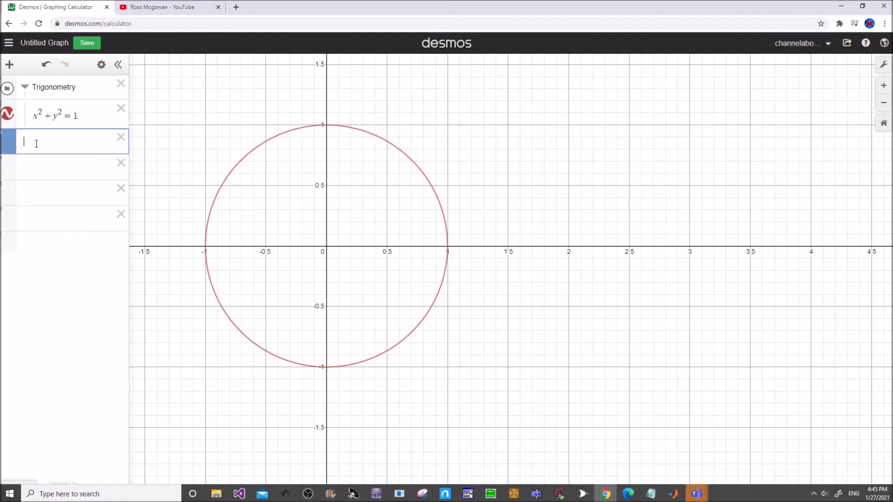
type("(")
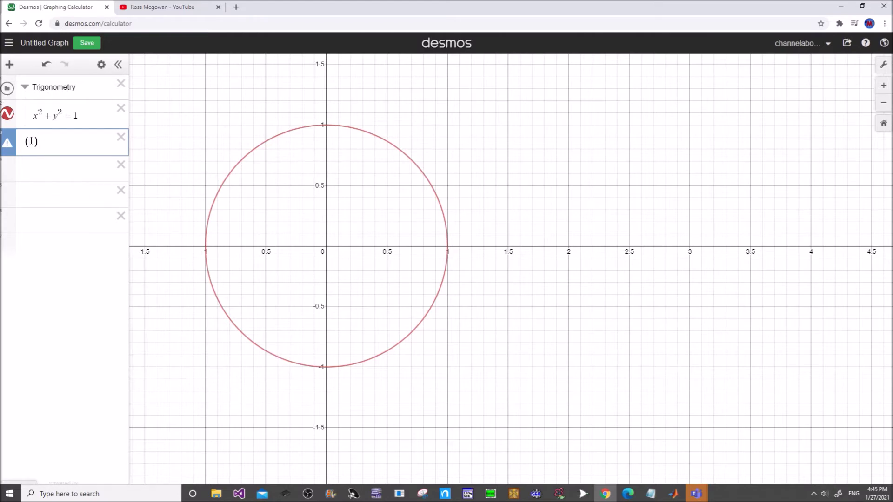
type("cos x")
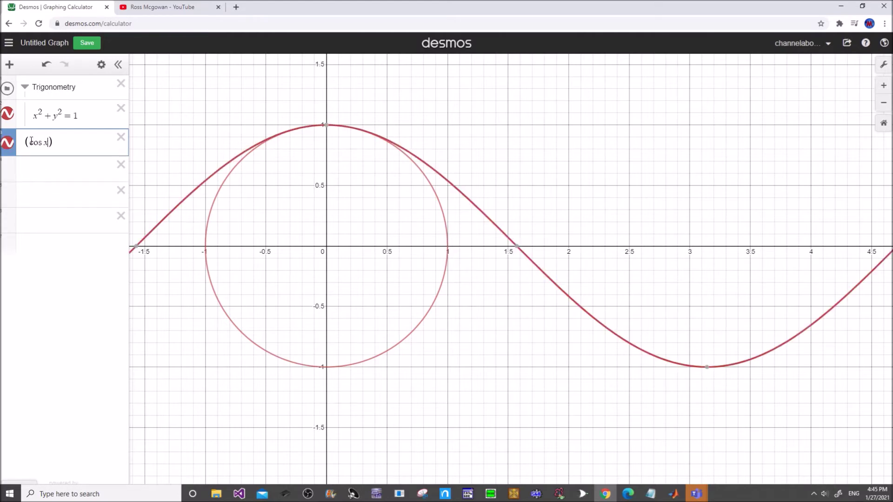
type(", sin x")
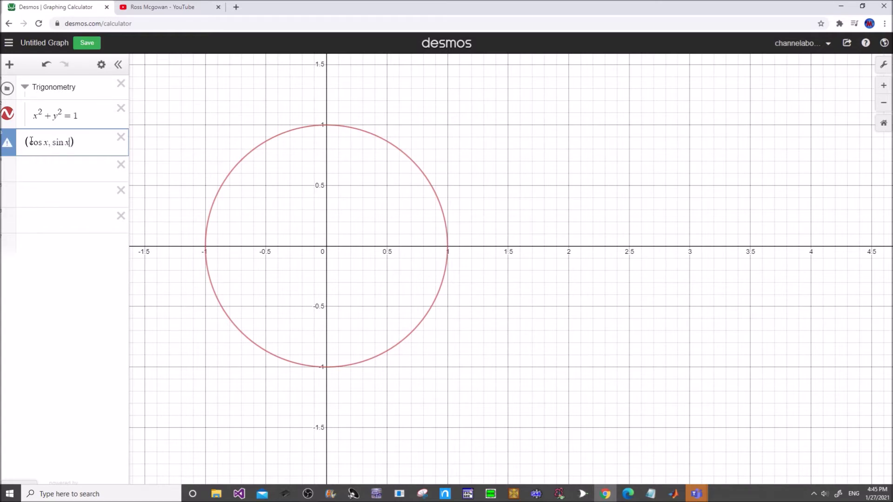
Step: Change both x variables in the point expression to x_1 and add a slider for x_1
mouse_move(7, 149)
left_click(49, 143)
type("1")
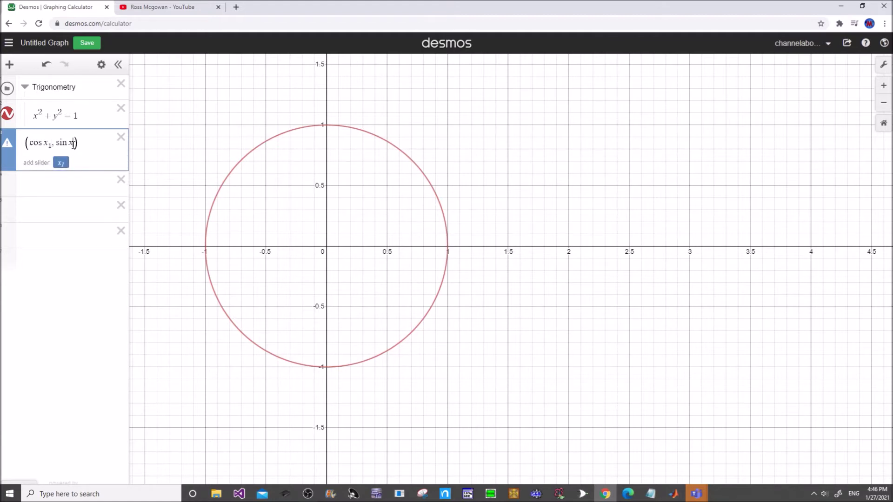
left_click(73, 144)
type("1")
left_click(61, 163)
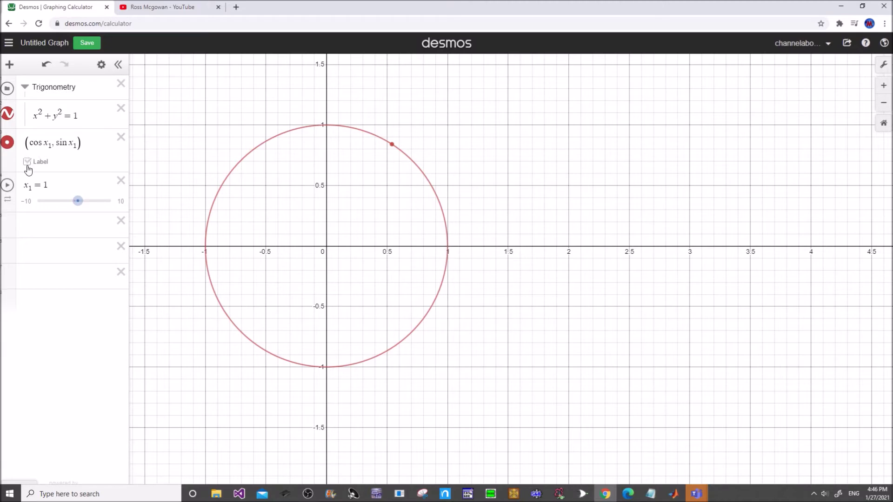
Step: Enable horizontal dragging for the (cos x_1, sin x_1) point
left_click(7, 143)
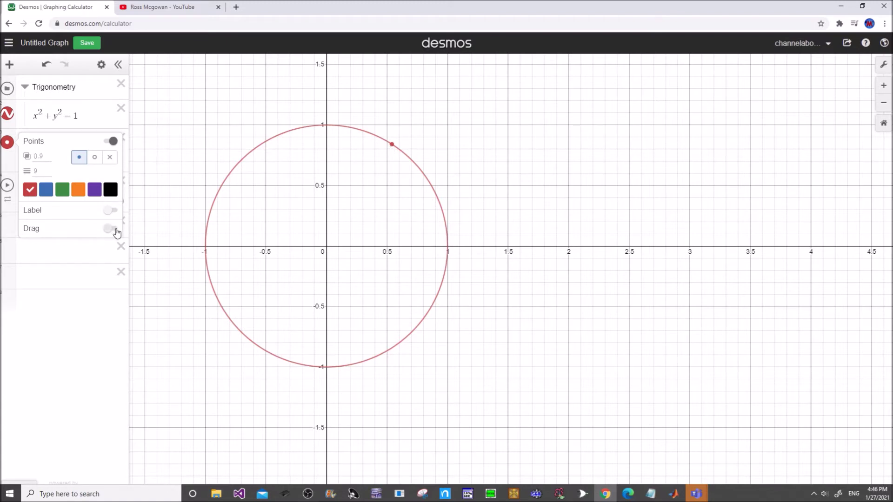
left_click(115, 231)
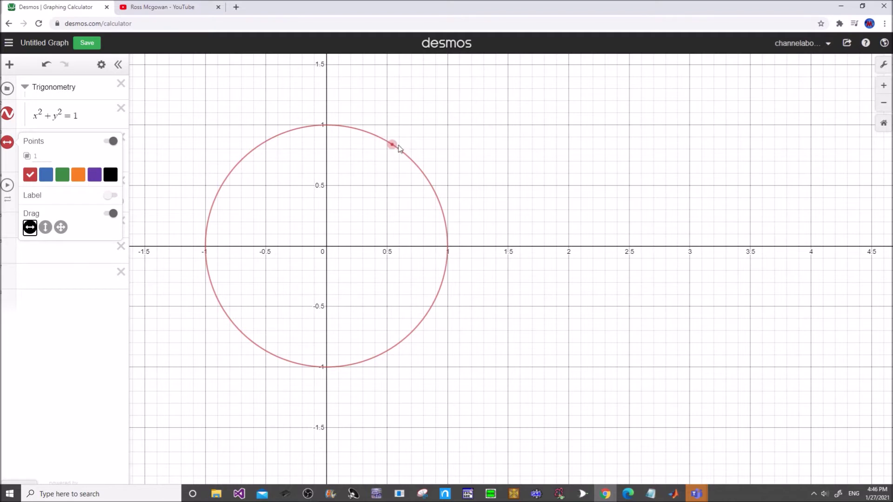
left_click(418, 132)
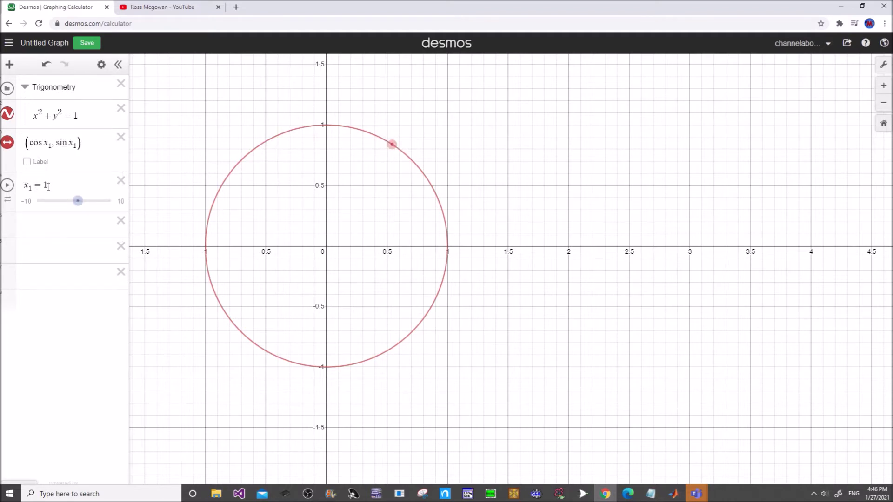
Step: Set the x_1 slider to 0 and limit its range from 0 to 2π
mouse_move(83, 204)
left_mouse_down()
mouse_move(92, 205)
mouse_move(75, 206)
left_mouse_up()
left_click(122, 204)
left_click(31, 201)
type("0")
left_click(75, 204)
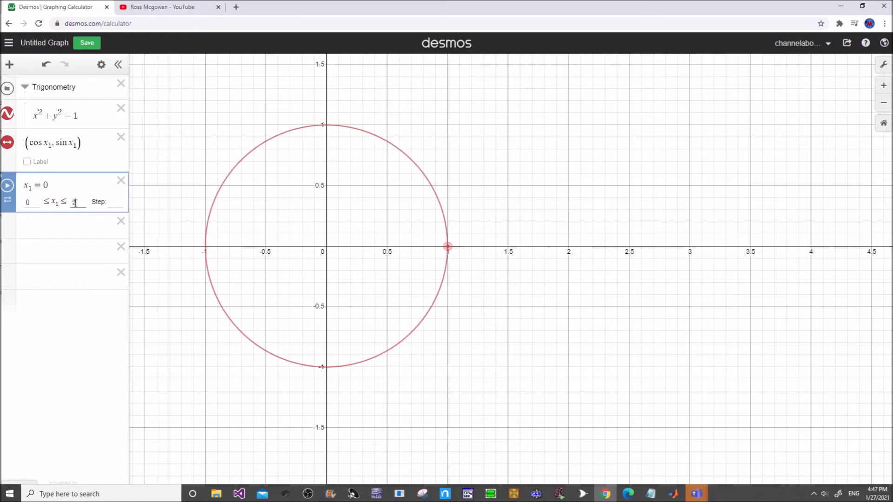
type("2pi")
left_click(152, 203)
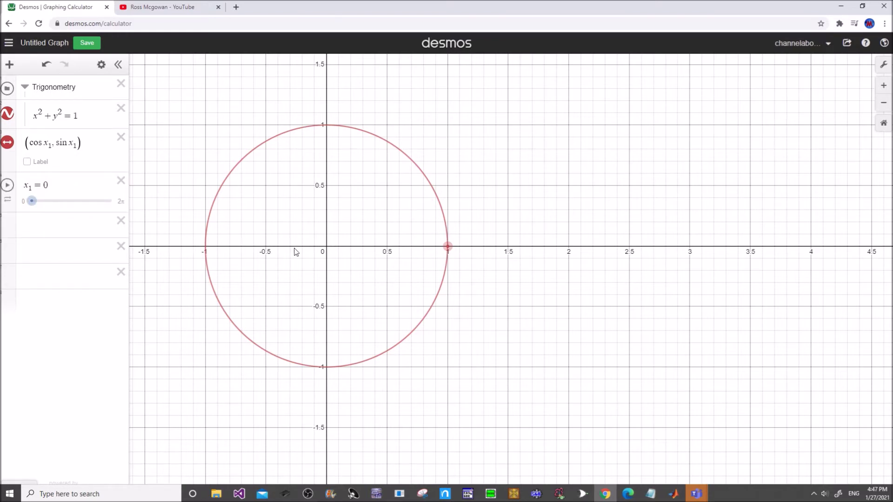
Step: Play the x_1 slider to watch the point travel around the unit circle, and stop the animation
left_click(31, 203)
mouse_move(30, 205)
left_mouse_down()
mouse_move(114, 205)
mouse_move(37, 221)
mouse_move(23, 214)
left_mouse_up()
left_click(8, 187)
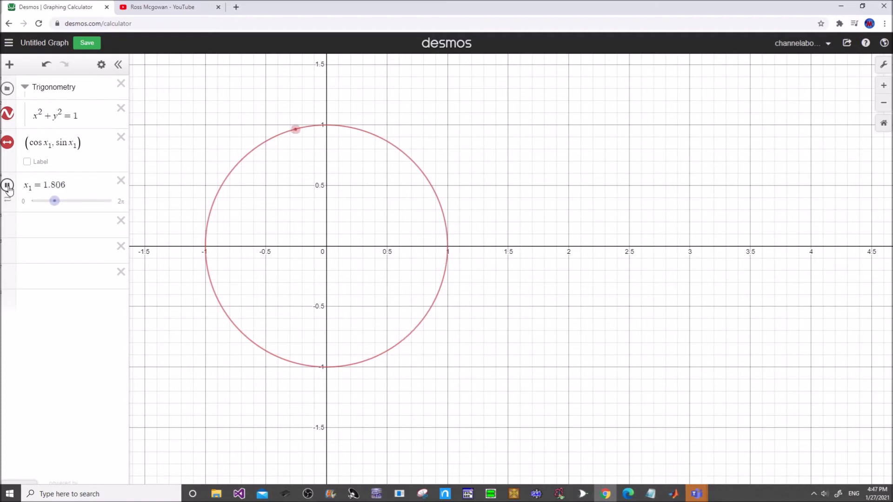
left_click(8, 185)
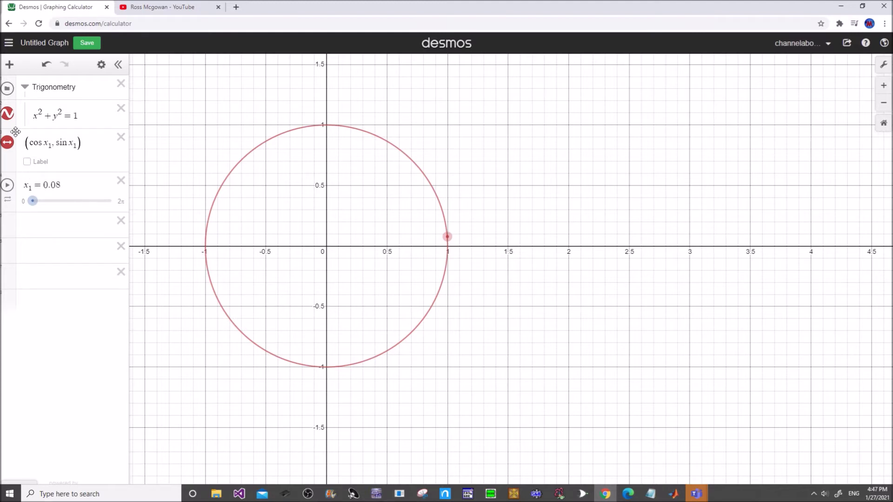
Step: Move the point expression and the x_1 slider into the Trigonometry folder and delete two blank expressions below it
left_click_drag(15, 134, 27, 126)
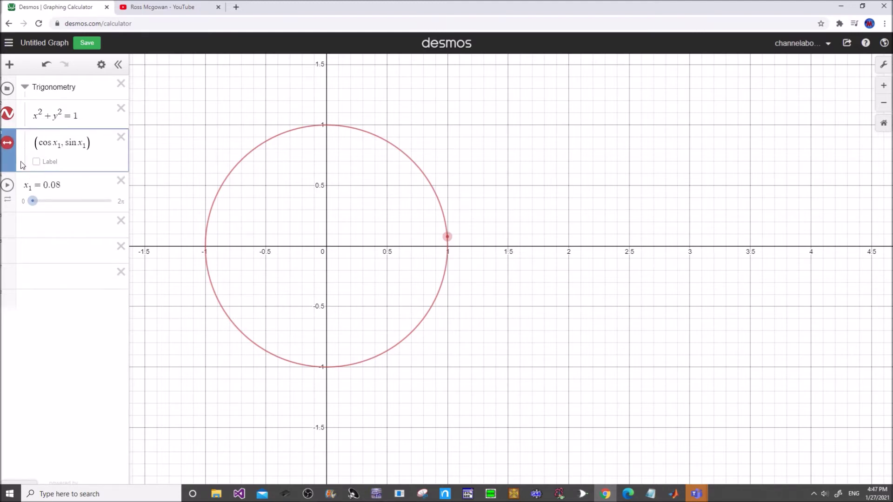
left_click(25, 182)
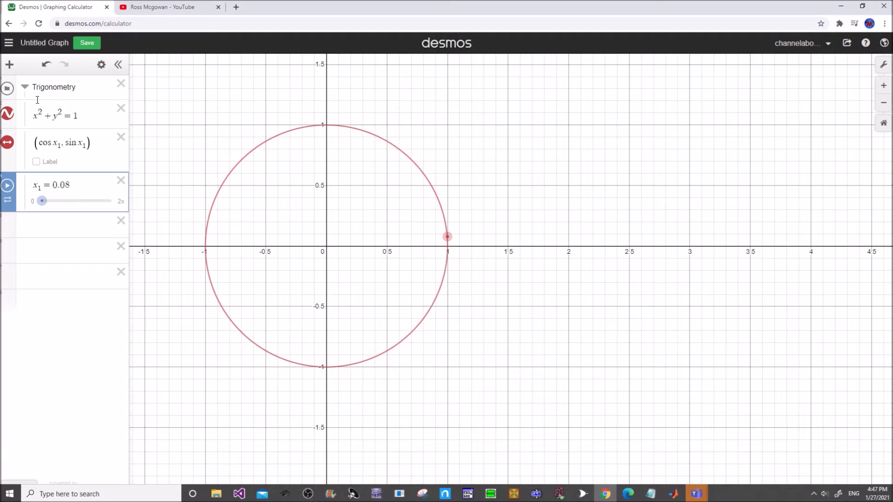
left_click(24, 88)
left_click(121, 159)
left_click(121, 134)
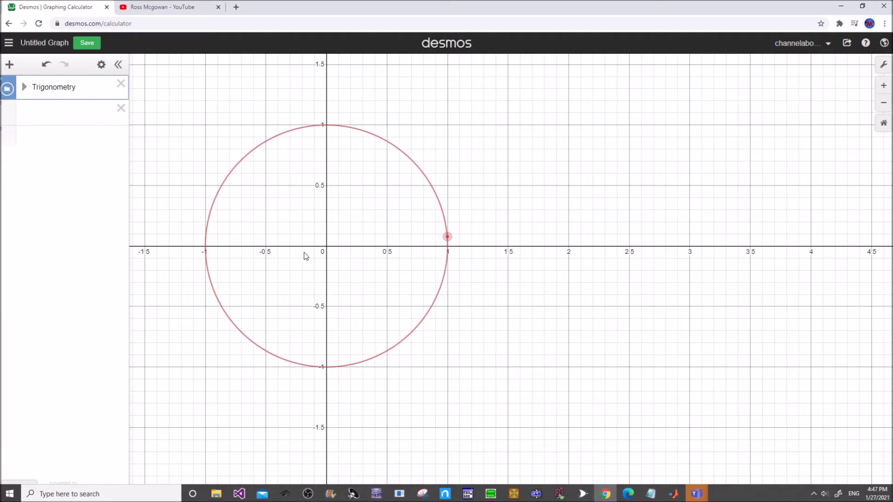
left_click(26, 89)
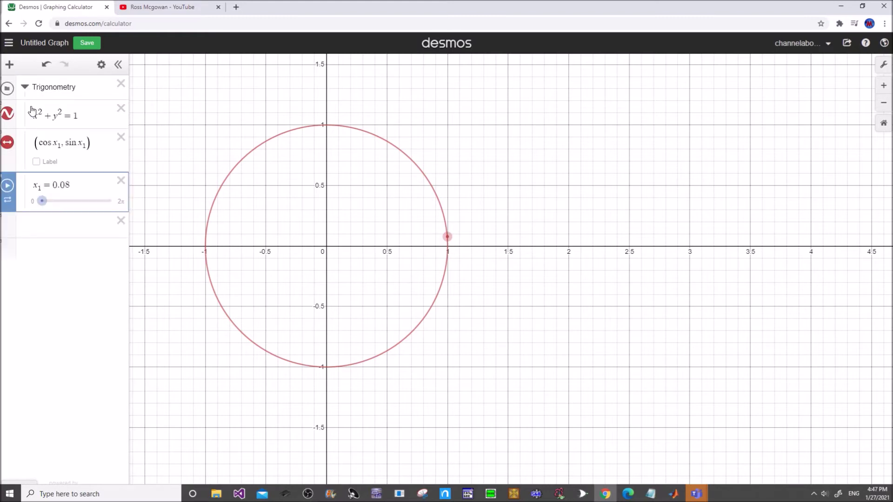
Step: Set the x_1 slider to 0.7 and collapse the Trigonometry folder
left_click_drag(42, 200, 49, 200)
left_click(25, 87)
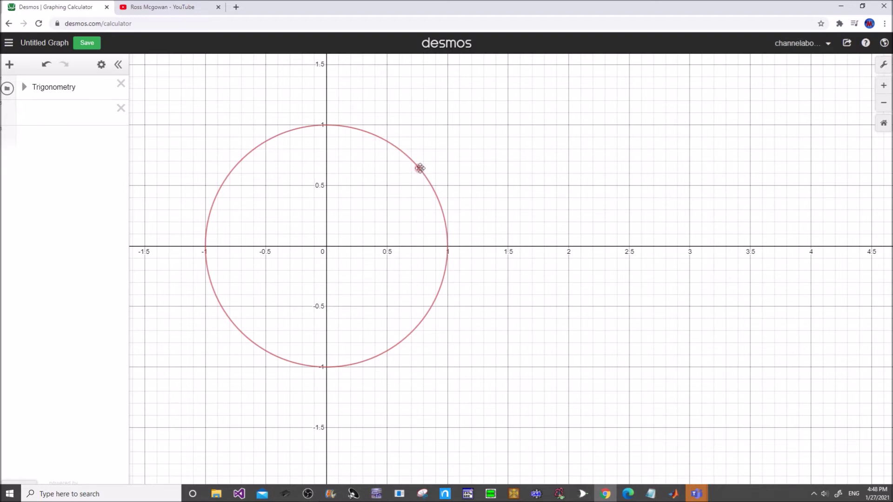
Step: Add a table below the Trigonometry folder containing the points (cos x_1, sin x_1) and (cos x_1, 0)
left_click(11, 65)
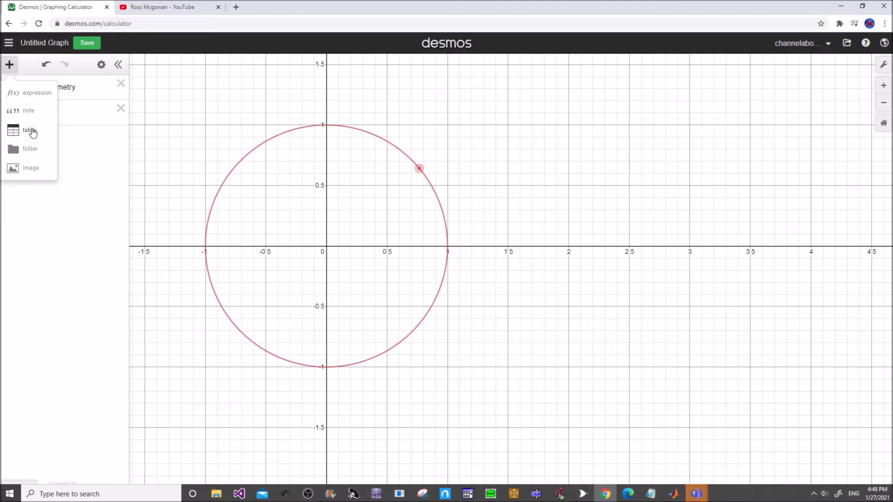
left_click(29, 133)
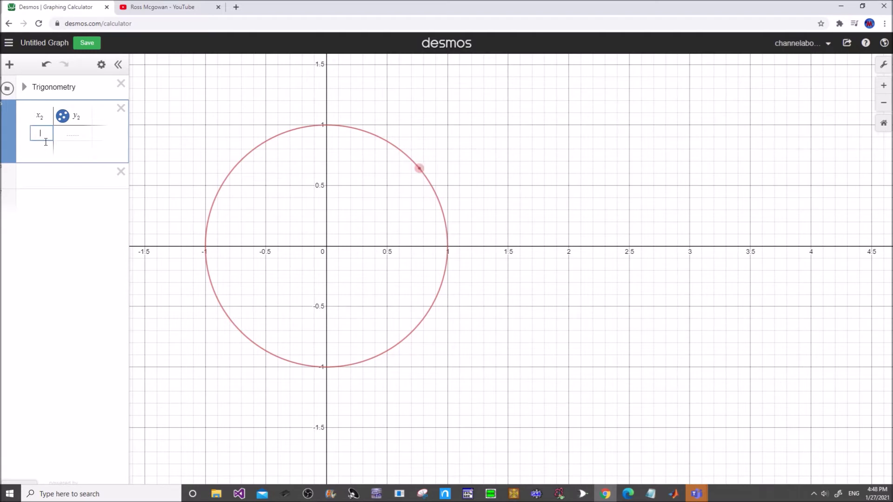
type("cosx_1")
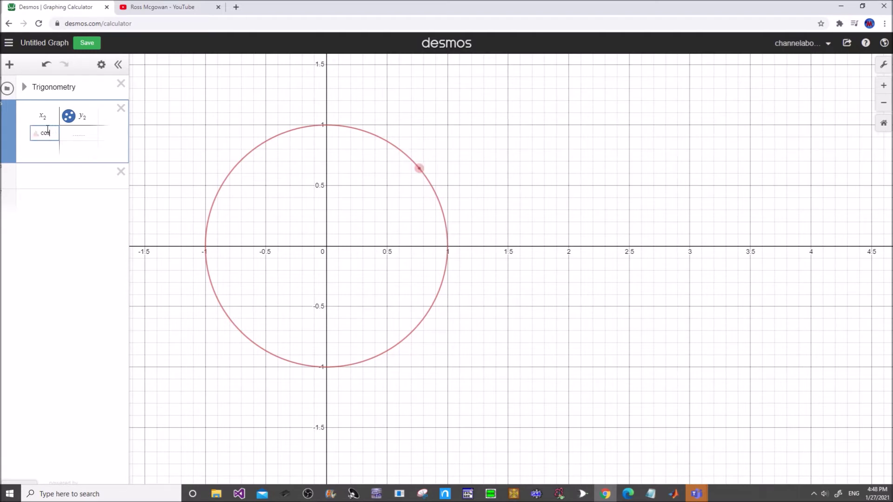
left_click(89, 138)
type("sinx_1")
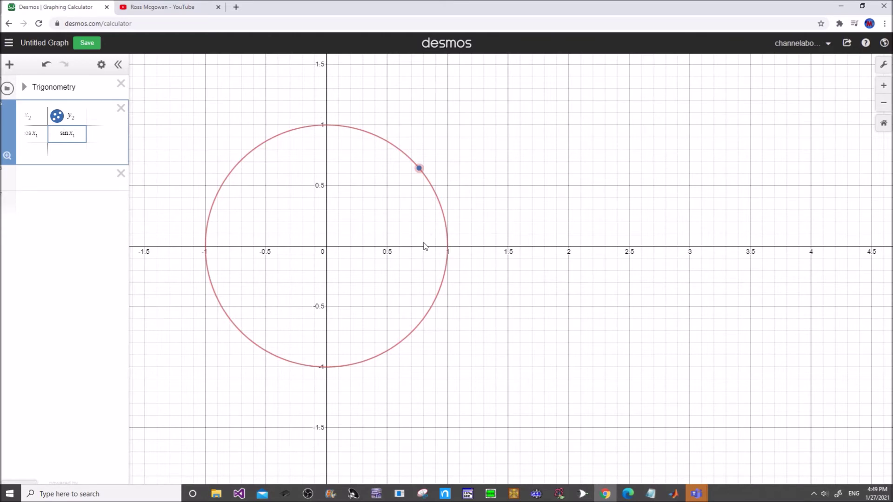
left_click(37, 150)
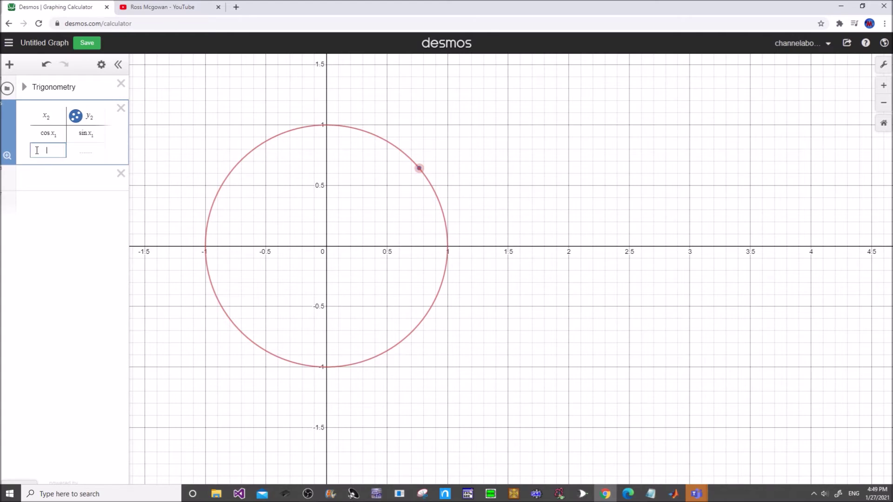
type("cosx1")
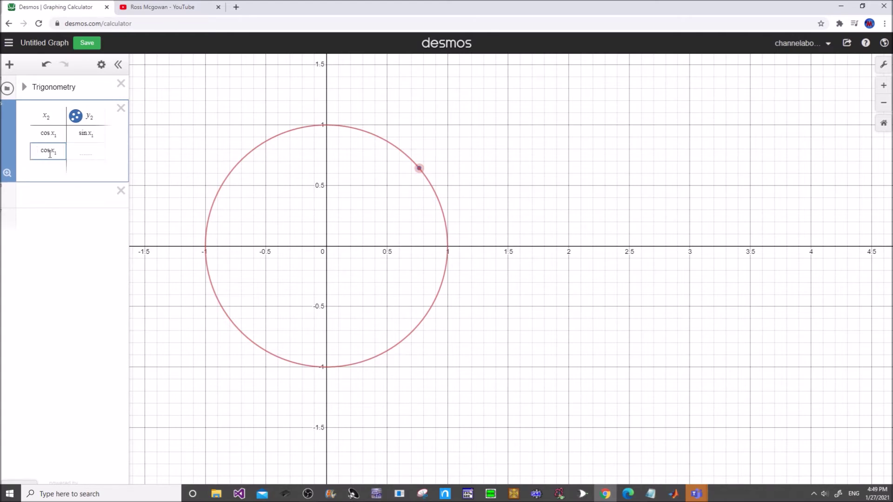
left_click(82, 156)
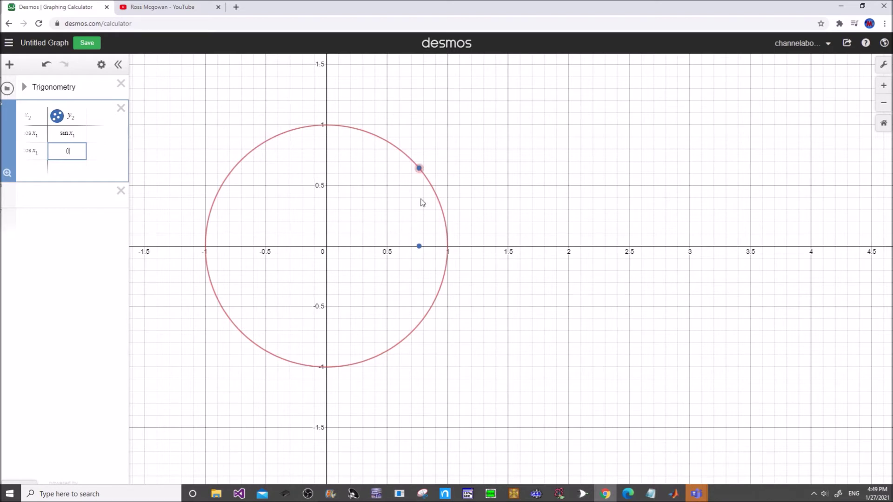
Step: Turn on connecting lines between the table's two points
left_click(56, 116)
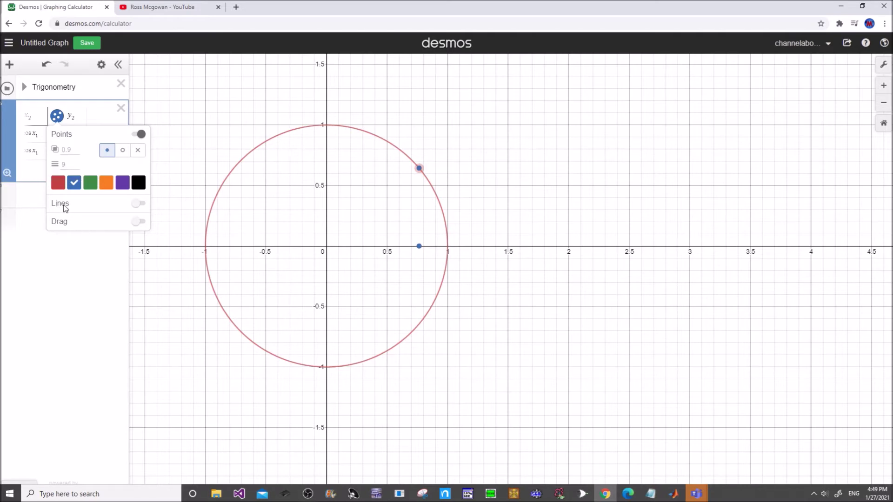
left_click(139, 205)
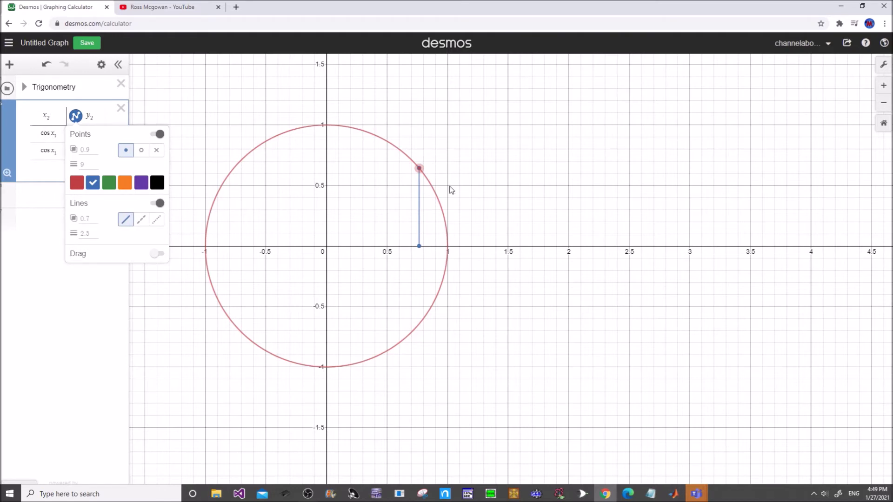
left_click(509, 168)
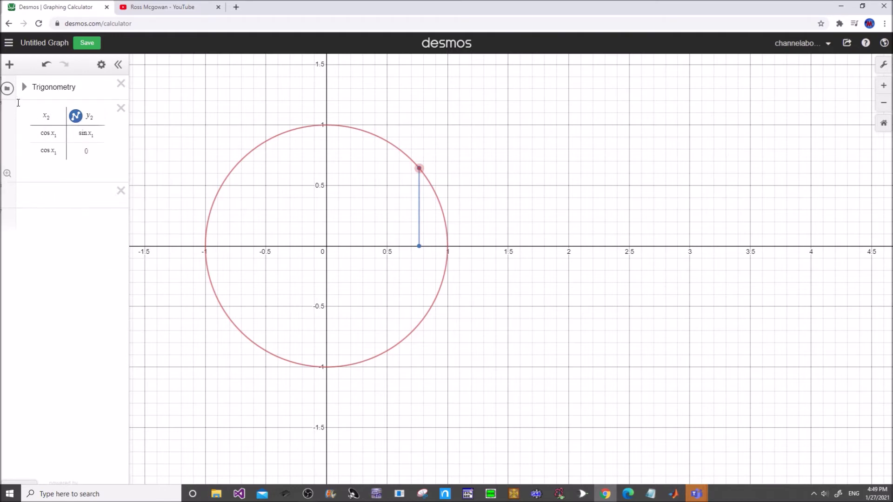
Step: Move the table into the Trigonometry folder and the x_1 slider out of it to the end of the list
left_click_drag(13, 109, 23, 92)
left_click(25, 88)
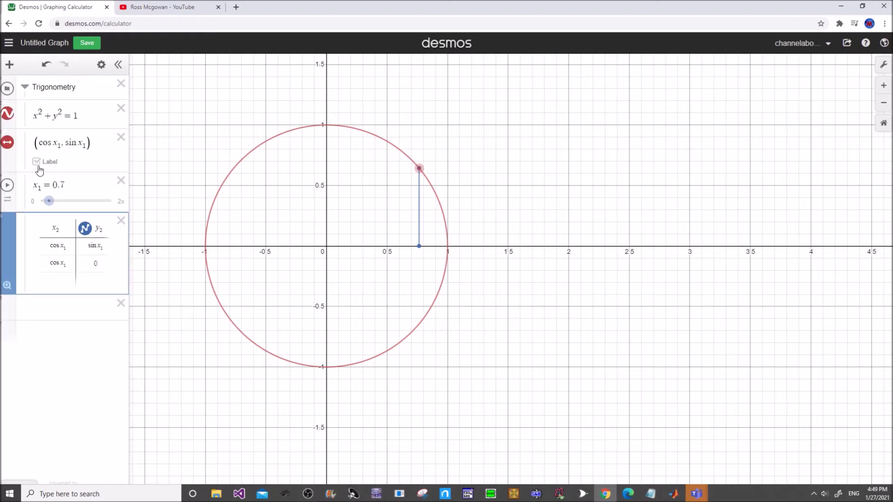
left_click_drag(11, 173, 5, 282)
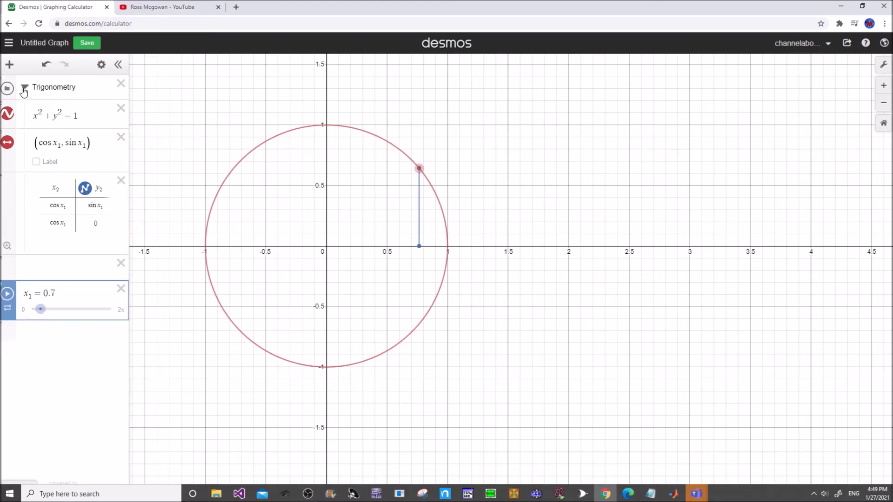
Step: Collapse the Trigonometry folder and delete the blank expression between it and the x_1 slider
left_click(24, 89)
left_click(120, 109)
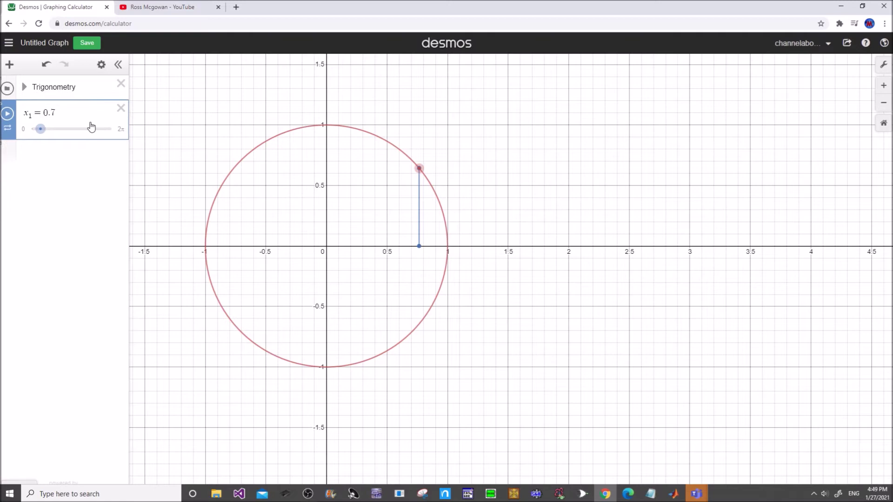
Step: Adjust the x_1 slider to 1 to check how the point and vertical segment move
left_click_drag(40, 129, 44, 98)
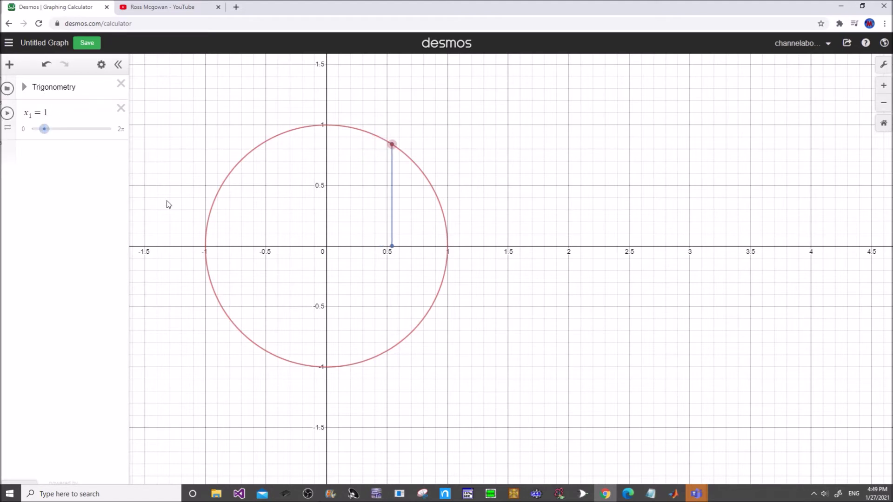
scroll(205, 205, "up", 3)
scroll(207, 199, "up", 2)
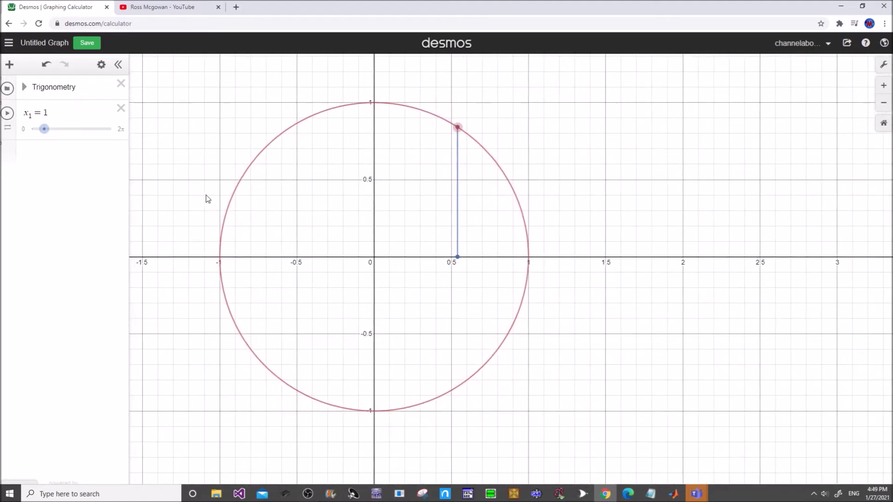
scroll(294, 202, "up", 1)
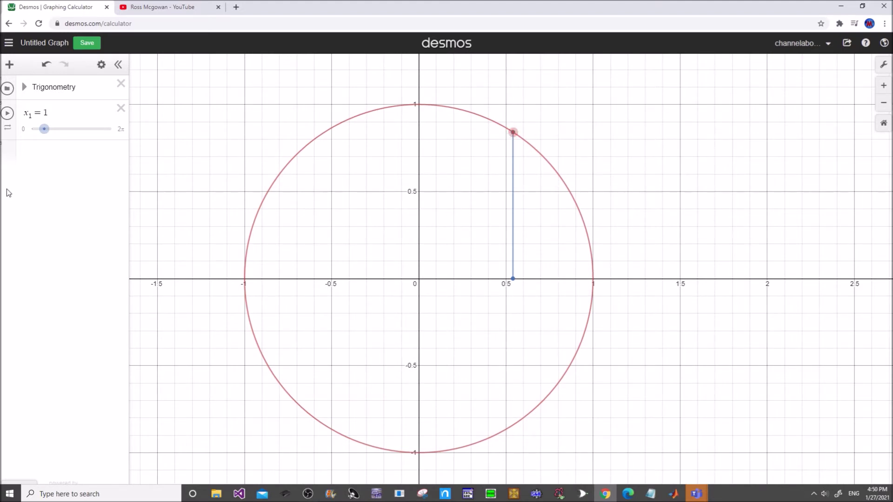
Step: Add a second table below the Trigonometry folder containing the points (cos x_1, sin x_1) and (0, 0)
left_click(9, 64)
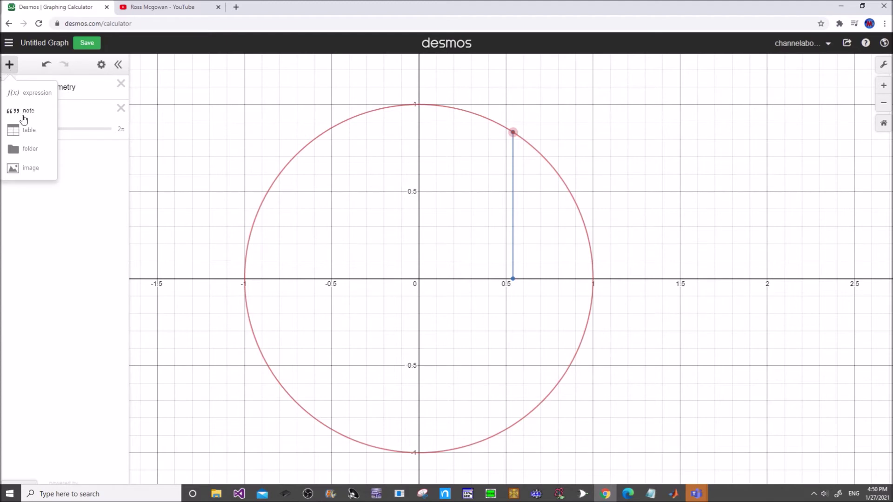
left_click(23, 131)
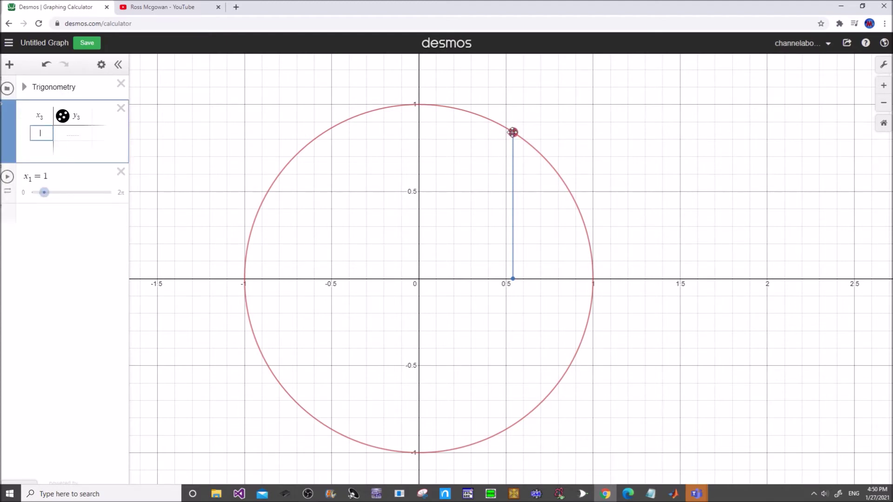
type("cos x_1")
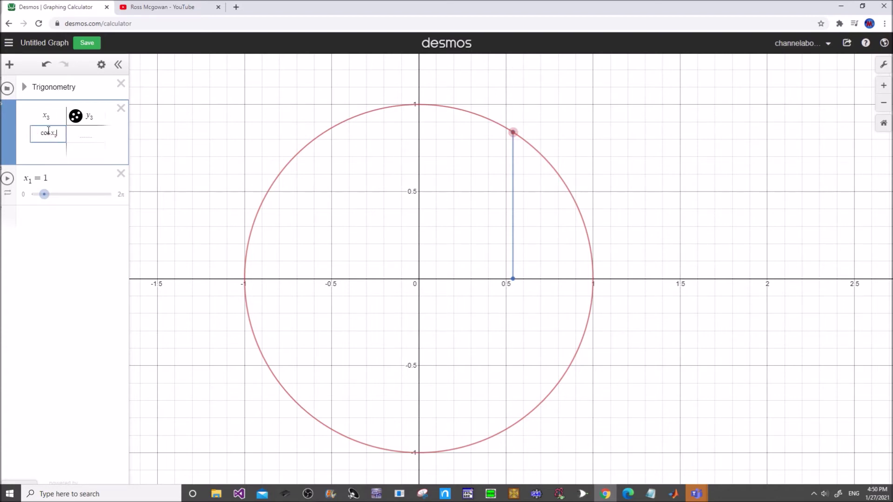
left_click(78, 136)
type("sinx1")
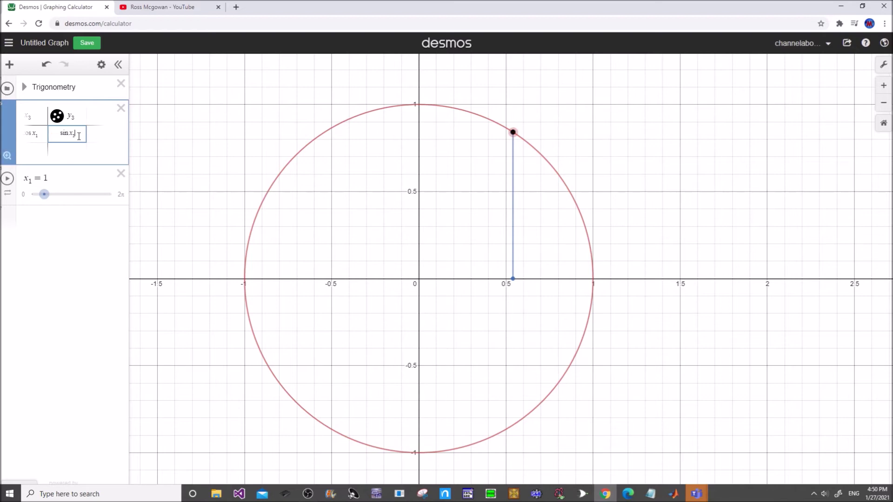
left_click(33, 153)
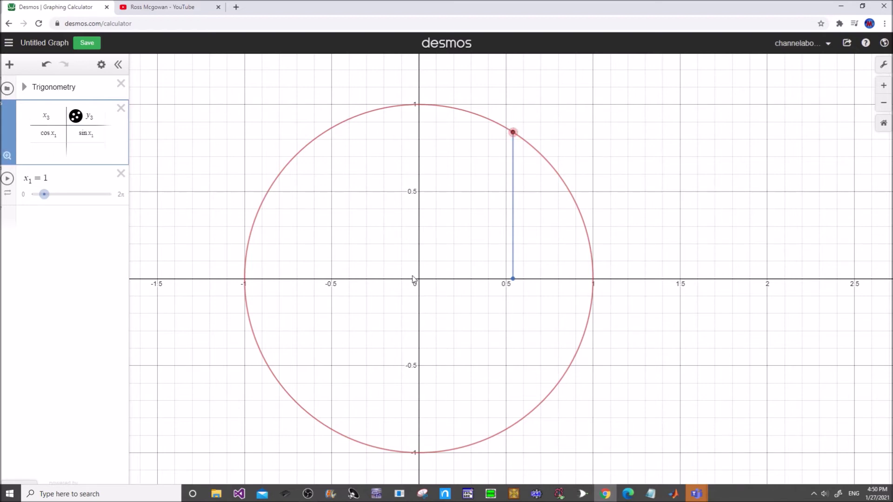
left_click(58, 151)
type("0")
key("Tab")
type("0")
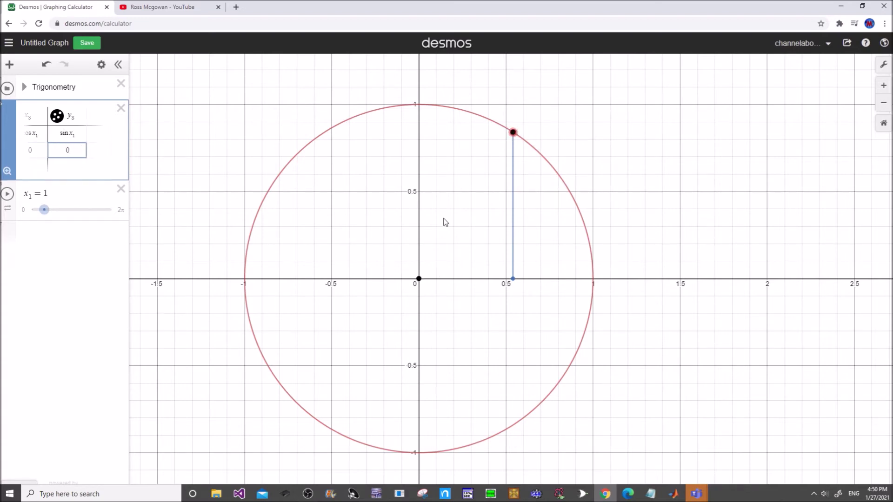
Step: Make the new table's points blue with connecting lines and move the table into the Trigonometry folder
left_click(57, 116)
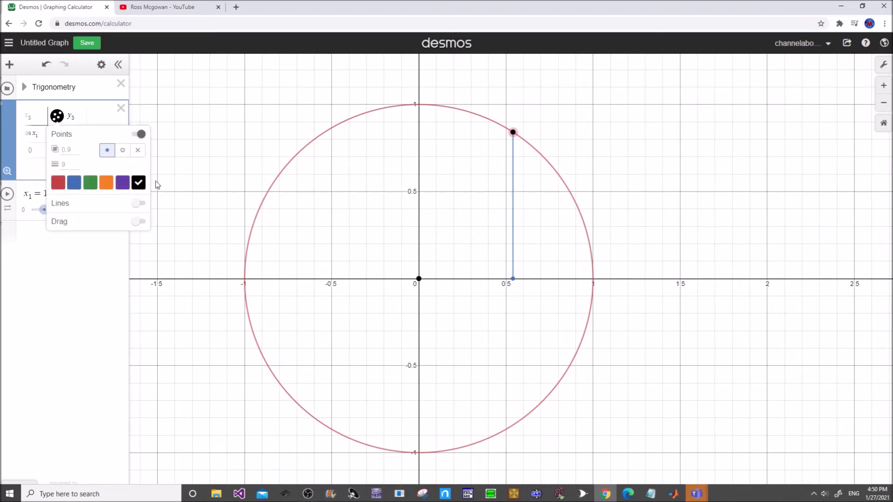
left_click(74, 184)
left_click(141, 205)
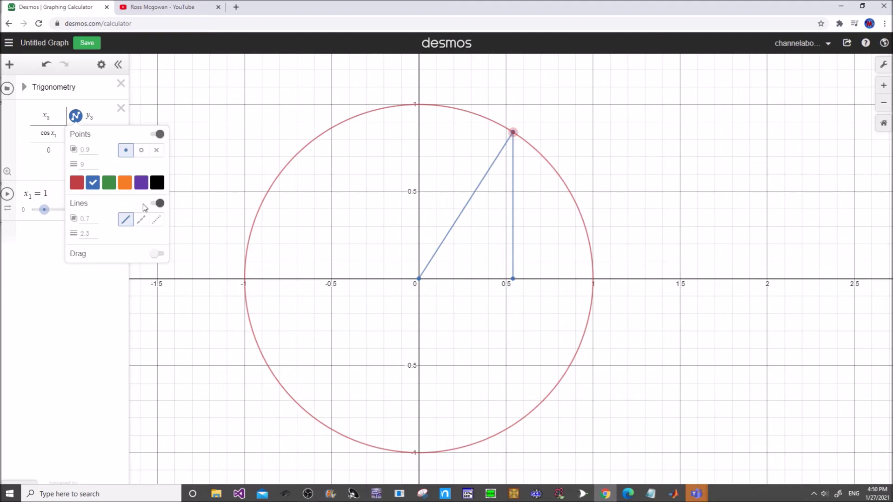
left_click(247, 148)
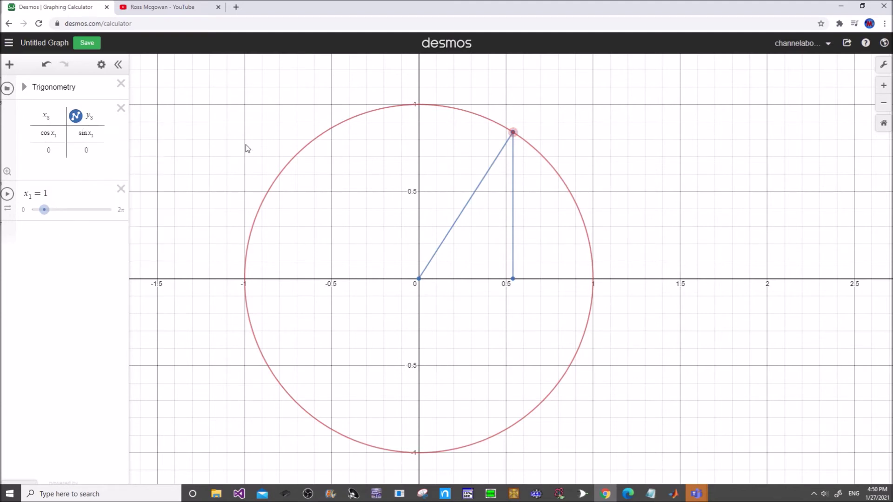
left_click_drag(20, 109, 34, 98)
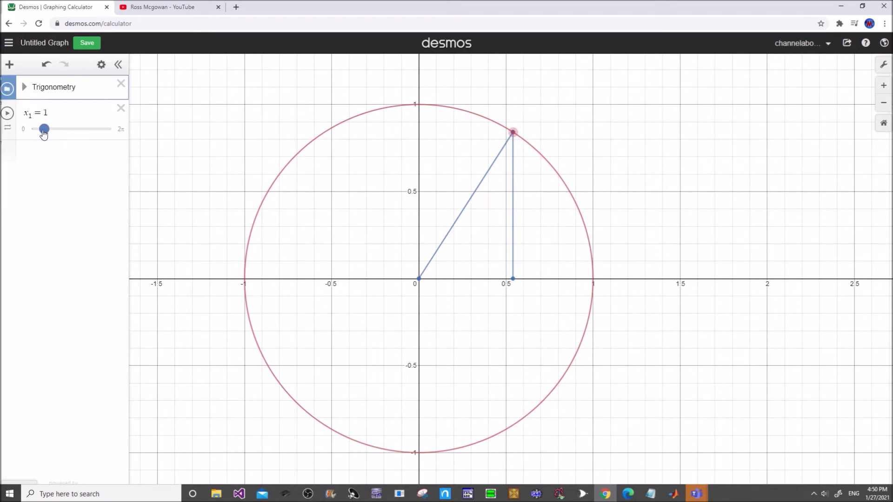
Step: Check the triangle's motion by moving x_1 to 0.56, then playing the slider animation and pausing it at 0.733
left_click_drag(43, 132, 36, 111)
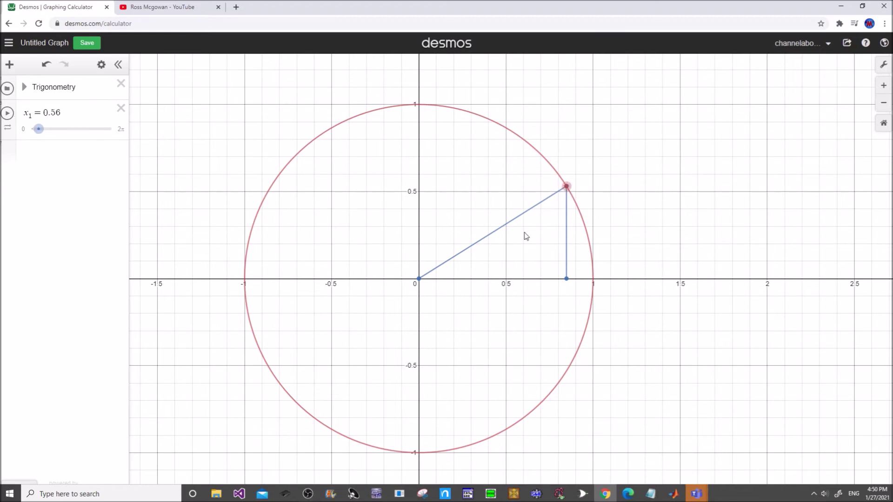
left_click(7, 113)
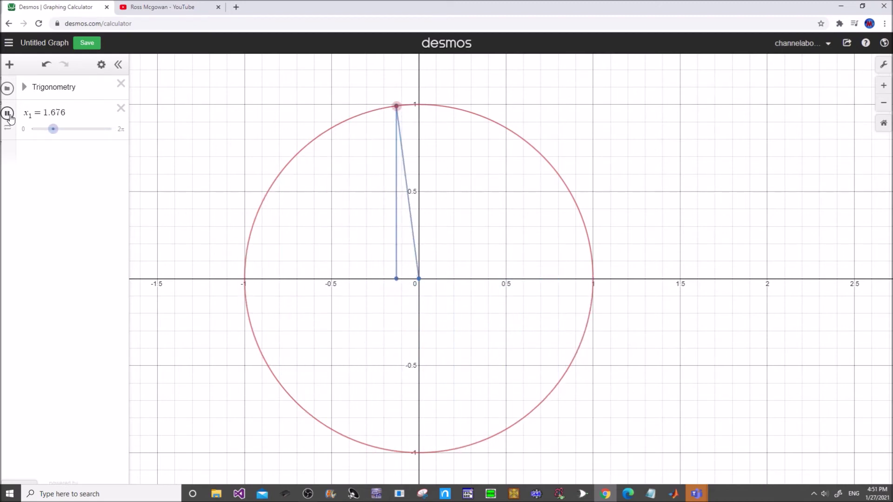
left_click(8, 113)
Step: Add the expression sin x below the x_1 slider
left_click_drag(525, 244, 505, 218)
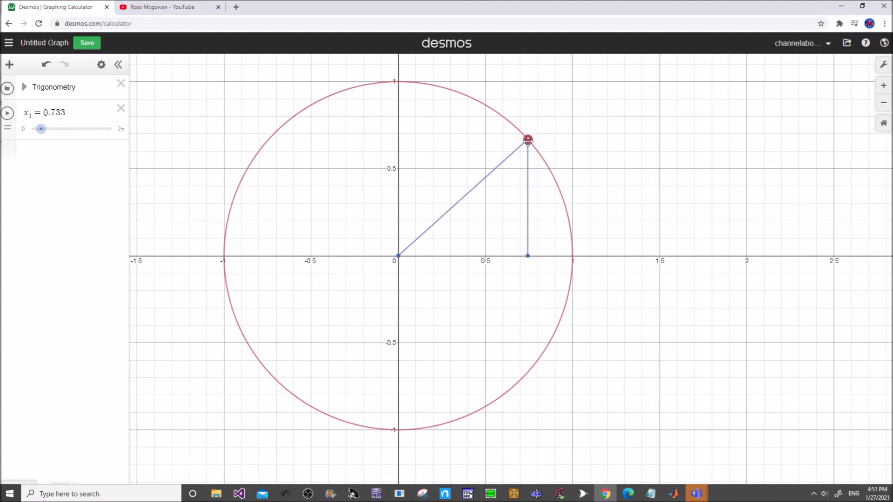
left_click_drag(472, 158, 434, 162)
scroll(484, 161, "down", 2)
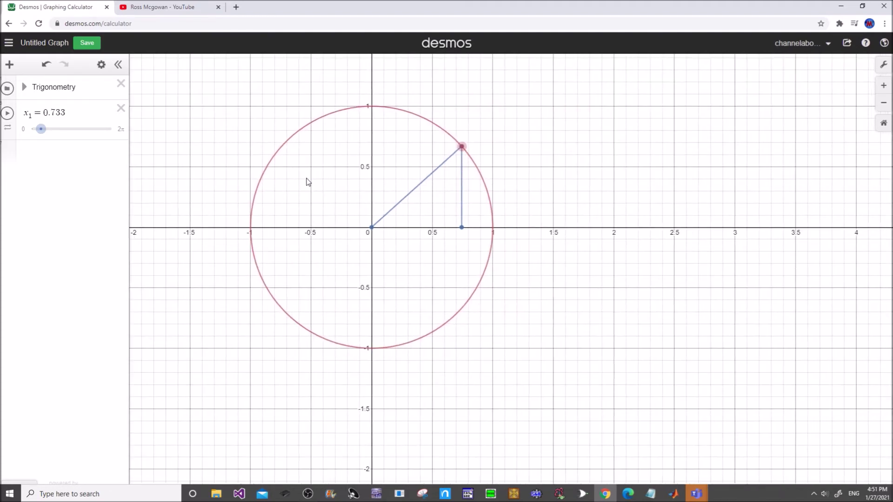
left_click_drag(324, 184, 284, 180)
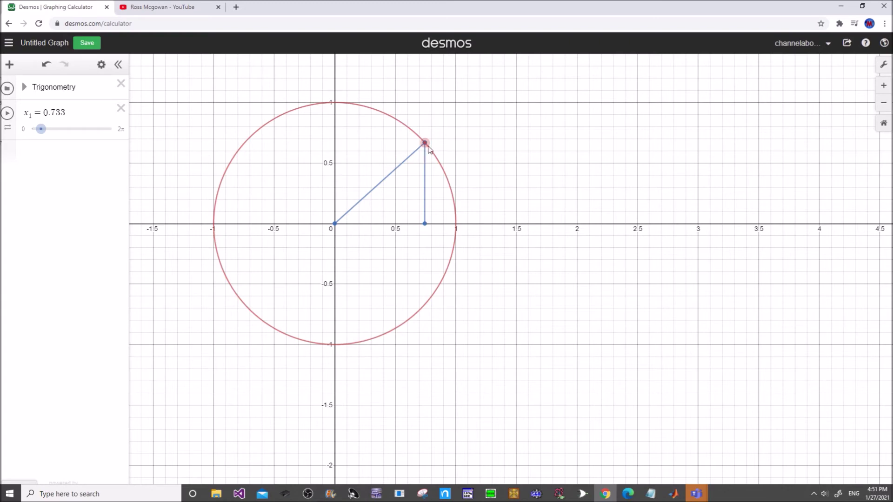
left_click(51, 158)
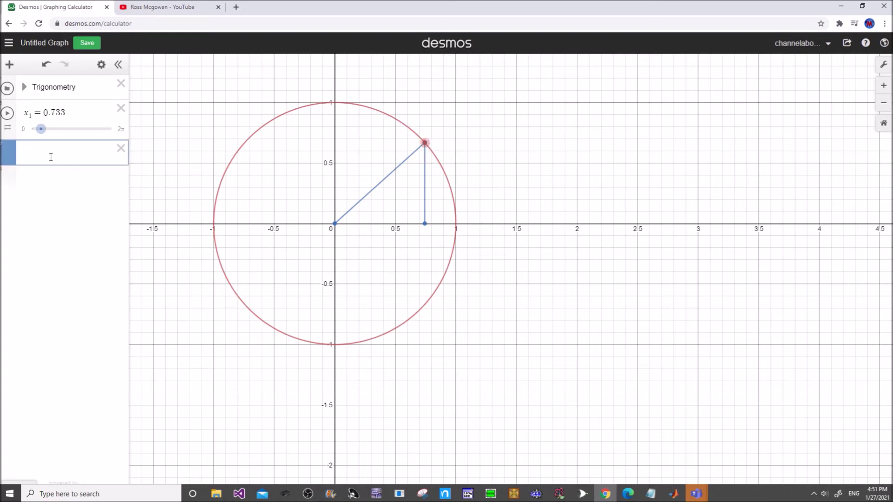
type("sin x")
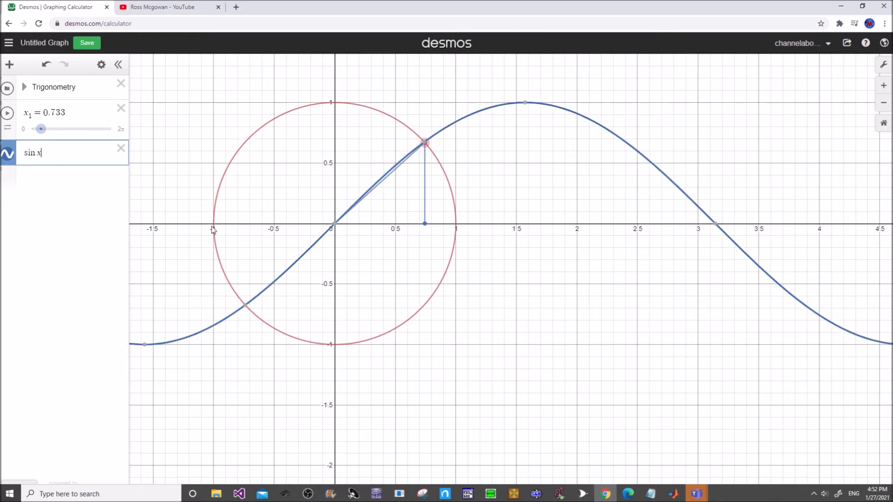
mouse_move(336, 228)
left_click(607, 272)
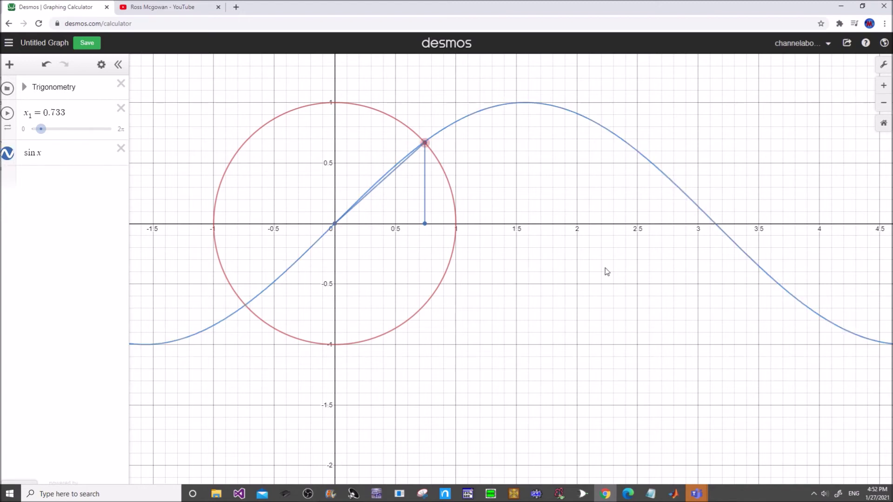
Step: Restrict the sin x curve to the domain {0 < x < 2π}
left_click_drag(607, 272, 502, 251)
scroll(502, 251, "down", 3)
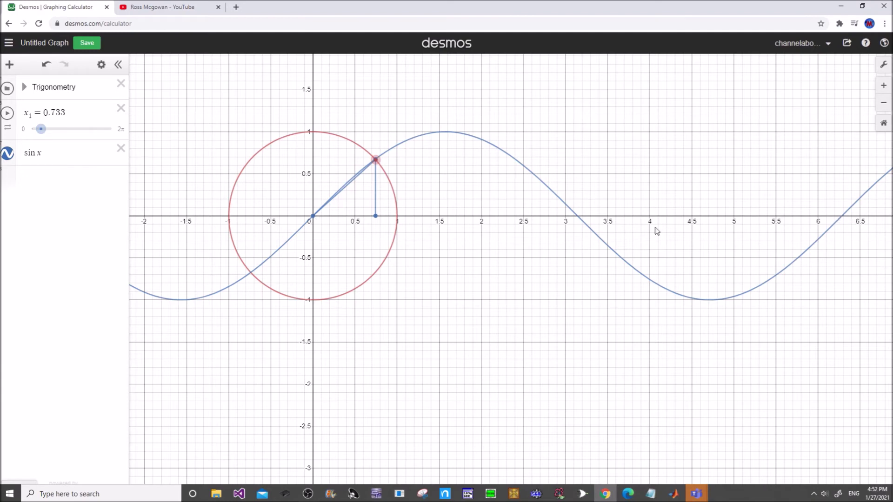
left_click(56, 154)
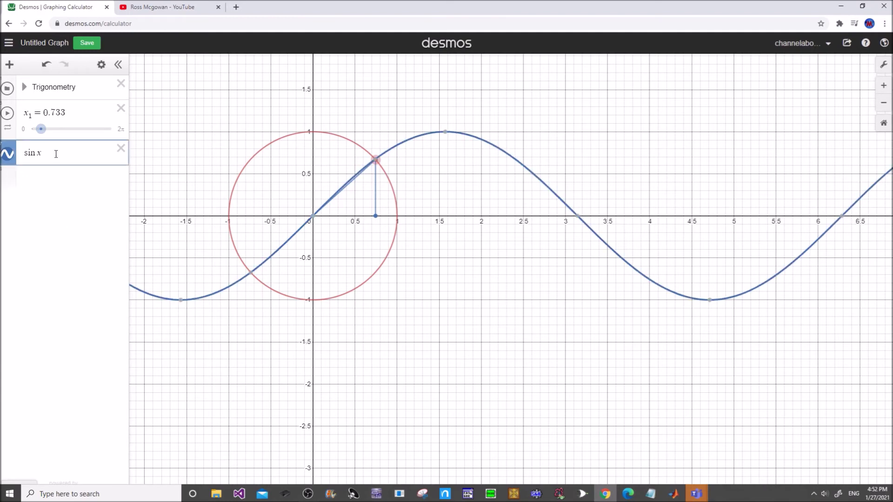
type("{")
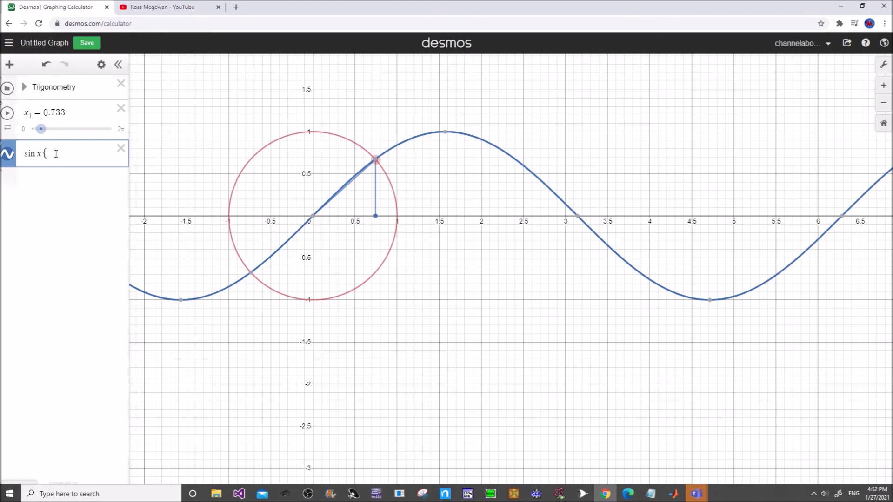
key("Right")
left_click(53, 152)
type("x")
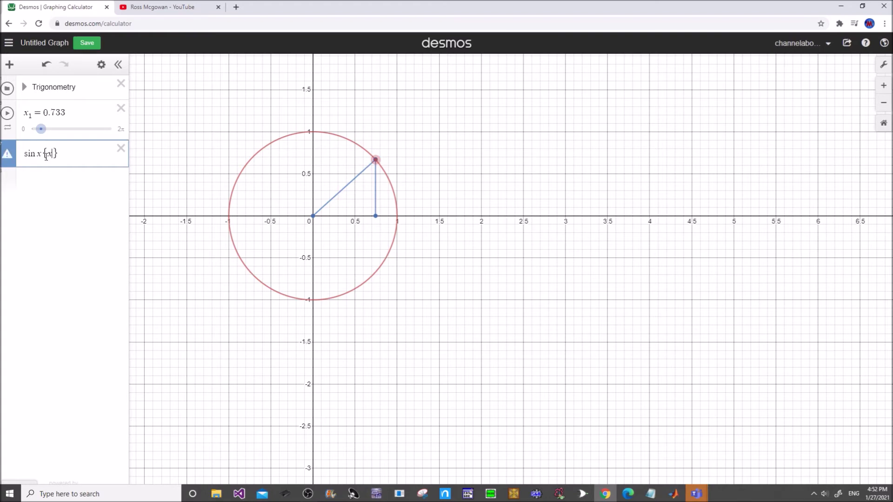
type("< ")
type("0")
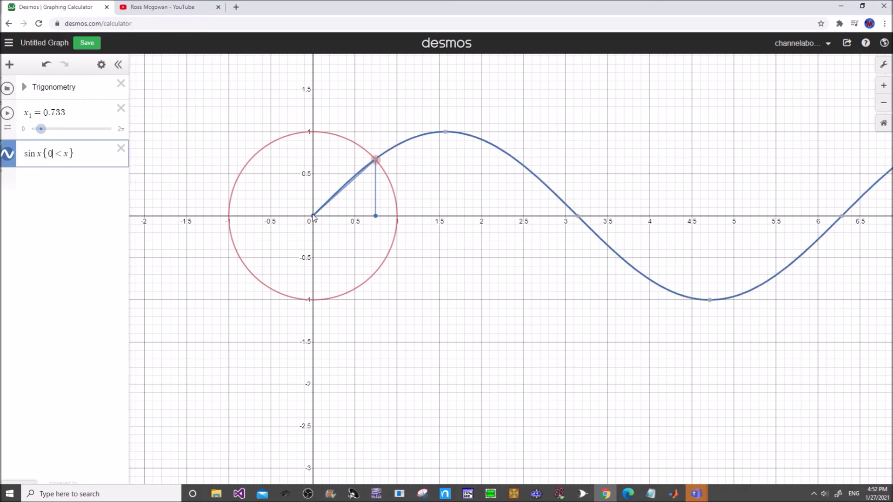
left_click(67, 153)
type("<2")
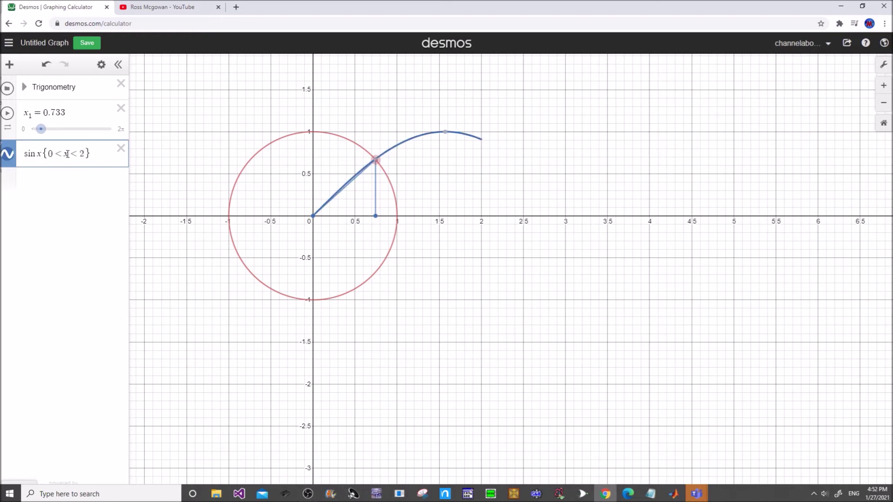
type("pi")
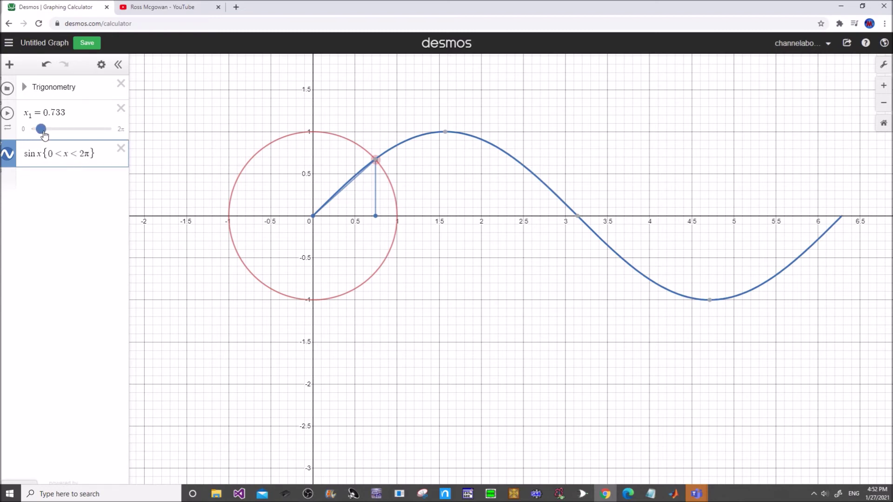
Step: Set the x_1 slider to 1 and replace the upper limit of the sine curve's domain with x_1
left_click_drag(44, 135, 44, 111)
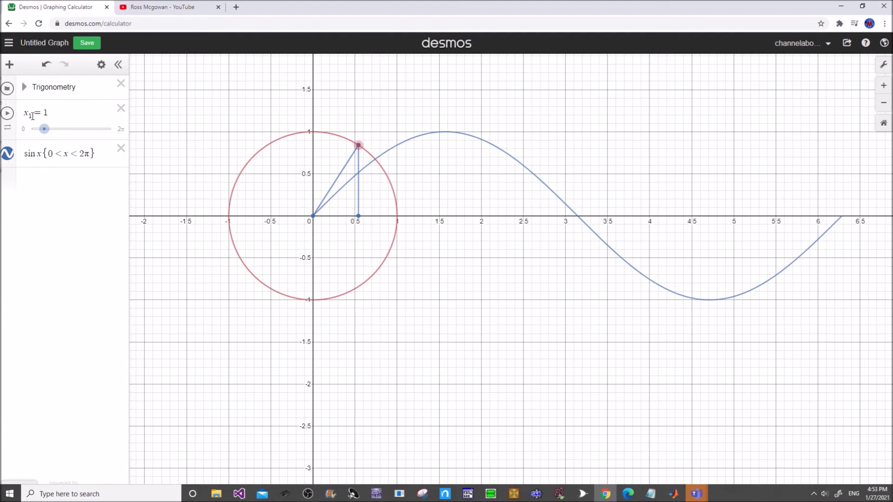
left_click_drag(91, 154, 83, 152)
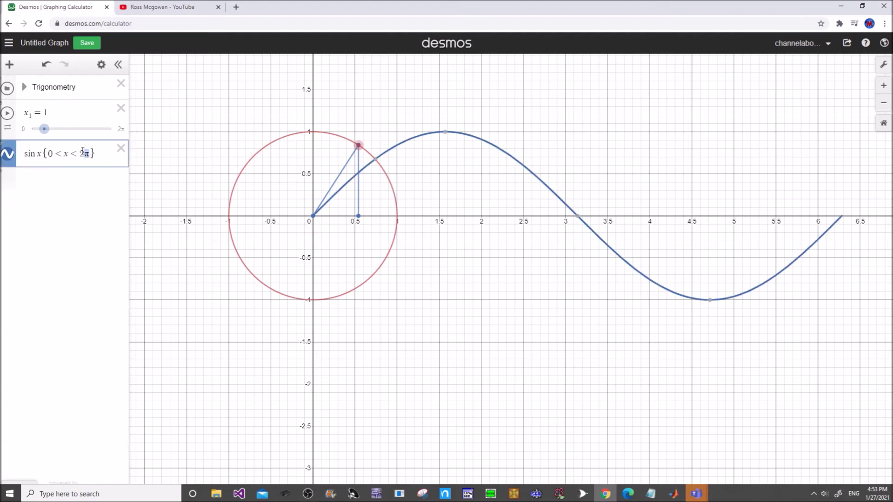
type("x")
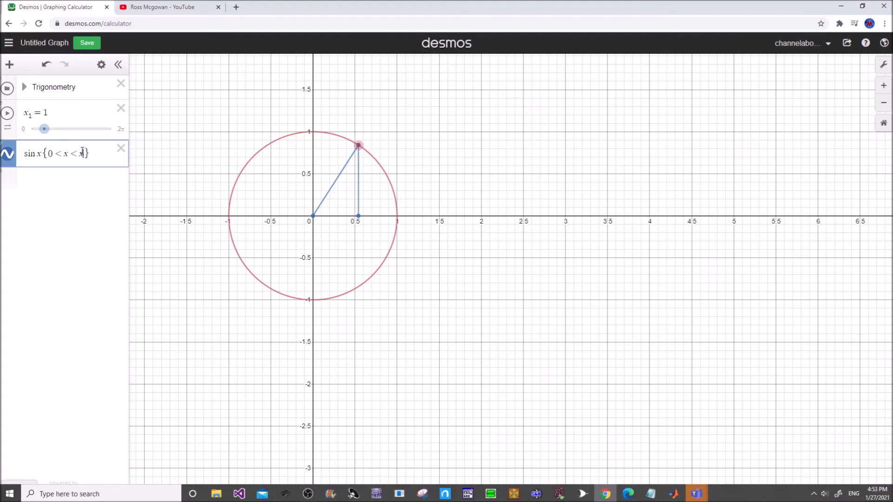
type("1")
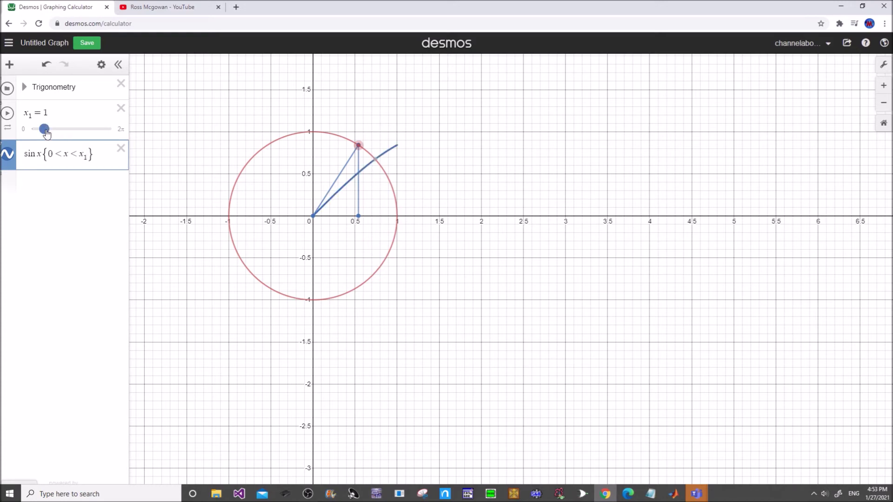
Step: Move the x_1 slider to 1.1 and on to 2.35 to trace the sine curve along with the circle point
left_click_drag(46, 133, 49, 110)
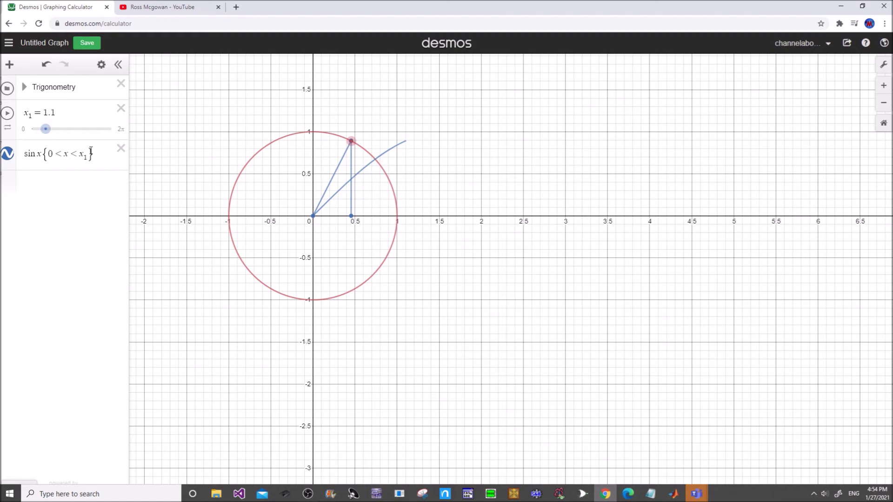
left_click_drag(46, 130, 62, 134)
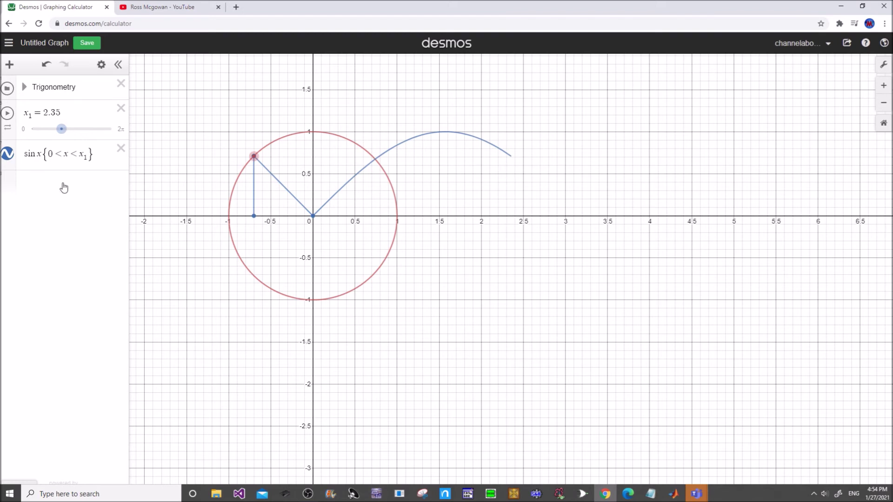
Step: Play and pause the x_1 slider animation, and move the sine expression into the Trigonometry folder
left_click(8, 114)
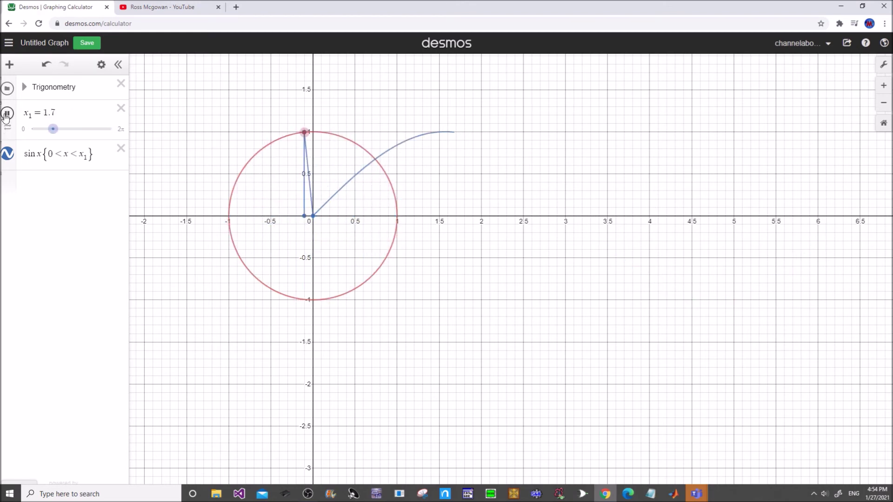
left_click(7, 114)
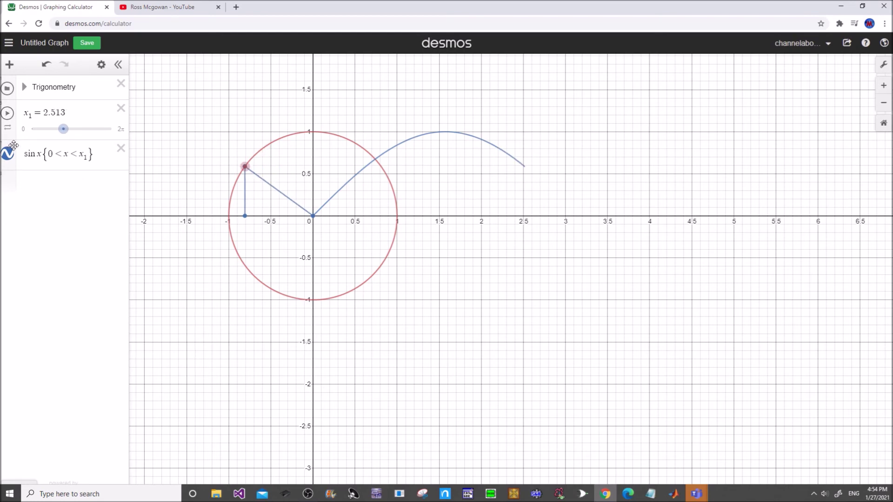
left_click_drag(15, 146, 15, 89)
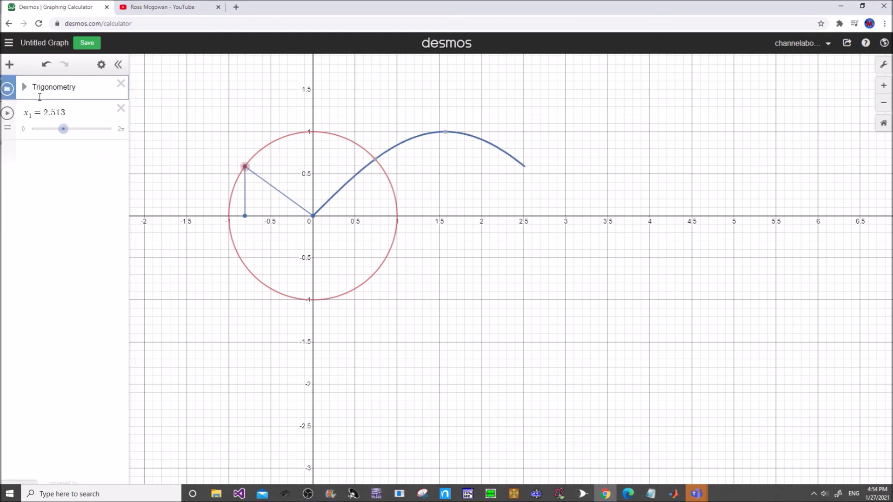
Step: Add the expression cos x restricted to the domain {0 < x < x_1} below the x_1 slider
left_click(41, 152)
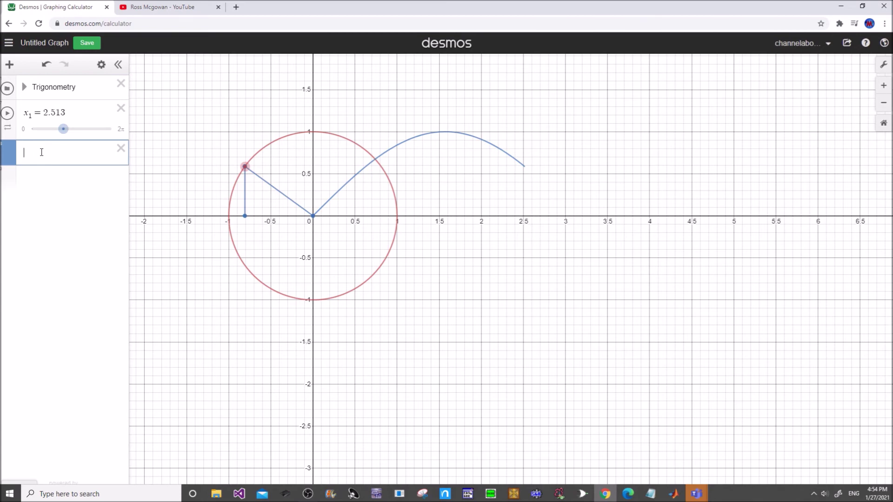
type("cos x")
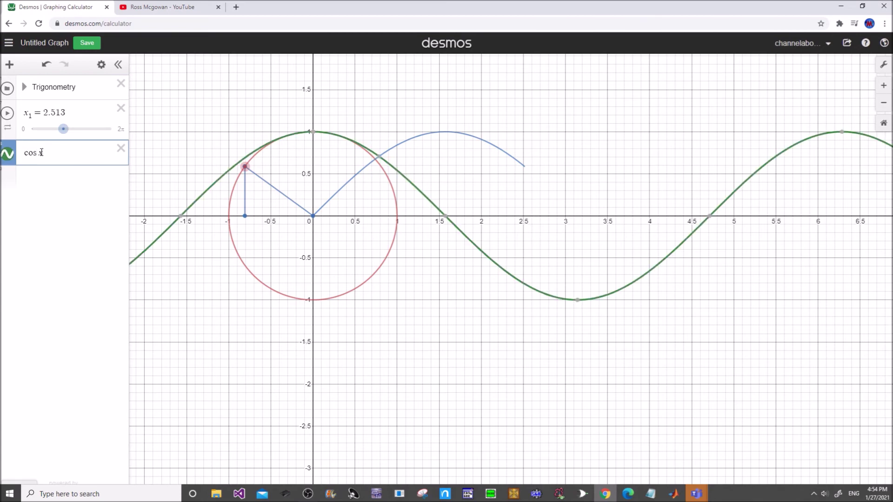
type("{x}")
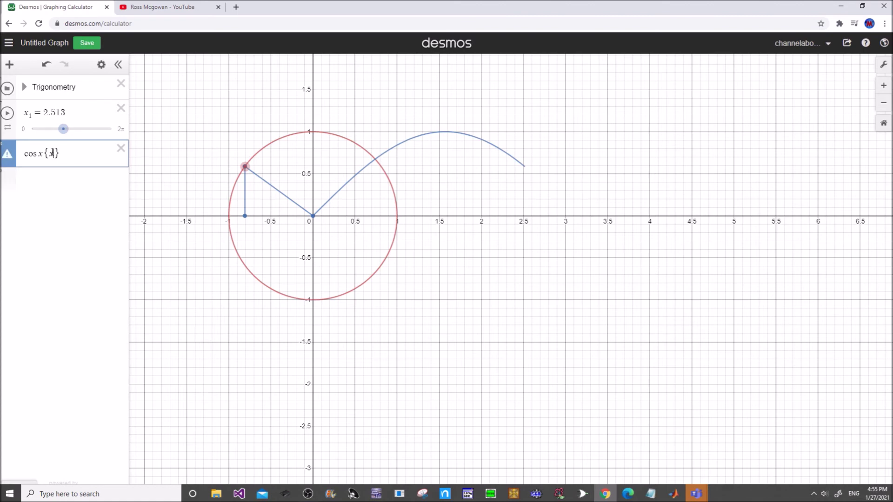
type("<0")
key("BackSpace")
type("0")
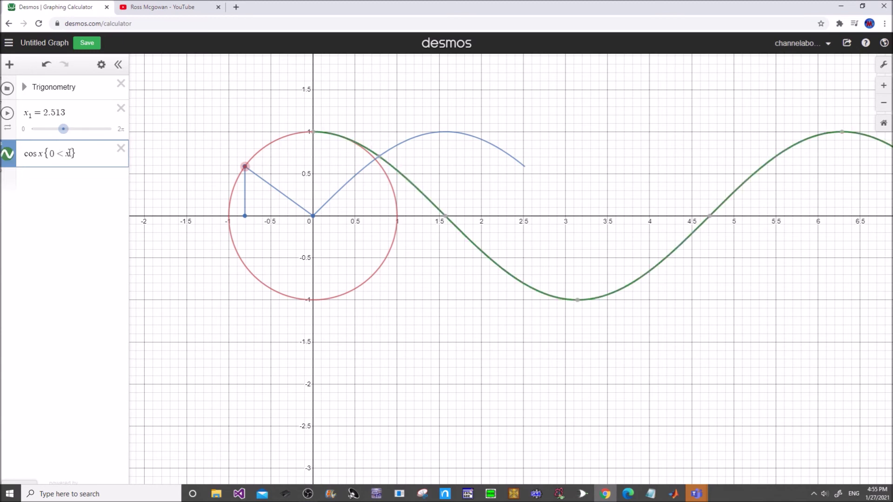
type("<x1")
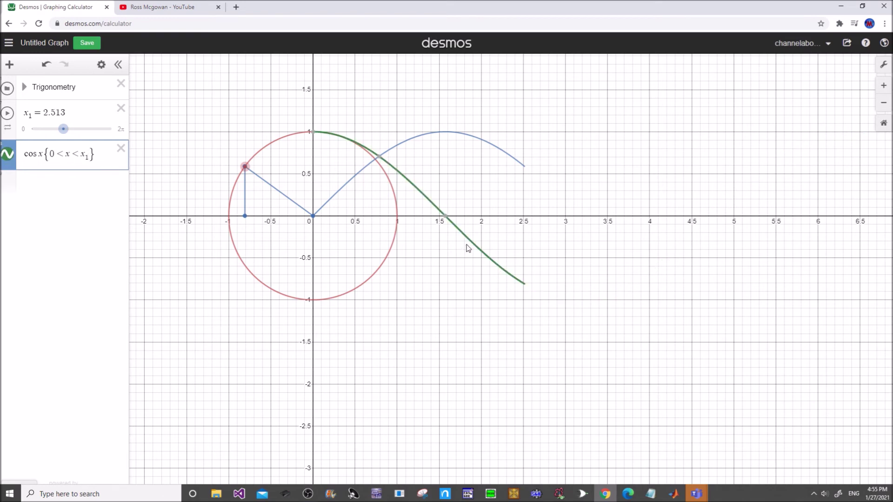
left_click(509, 211)
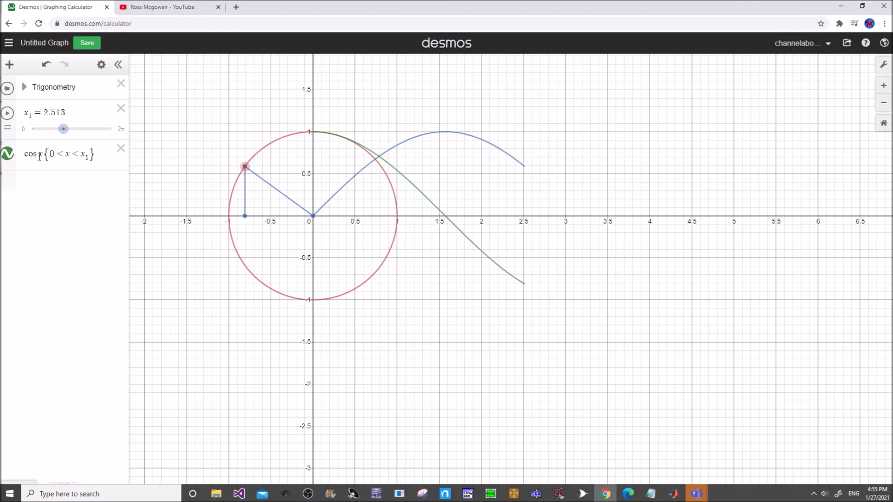
Step: Move the cosine expression into the Trigonometry folder and set the x_1 slider to 2.4
left_click_drag(22, 137, 49, 95)
mouse_move(71, 132)
left_mouse_down()
mouse_move(113, 125)
mouse_move(41, 118)
mouse_move(63, 119)
left_mouse_up()
left_click(214, 224)
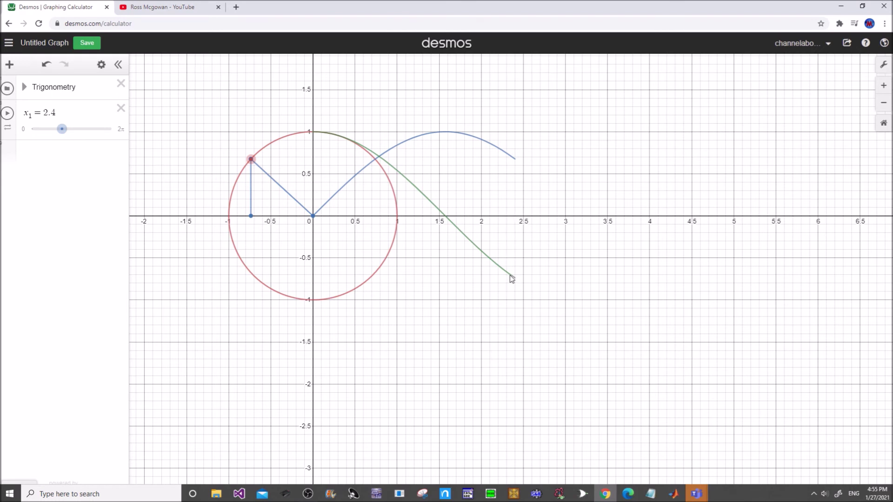
Step: Add the expression tan x restricted to the domain {0 < x < x_1} below the x_1 slider
left_click(46, 156)
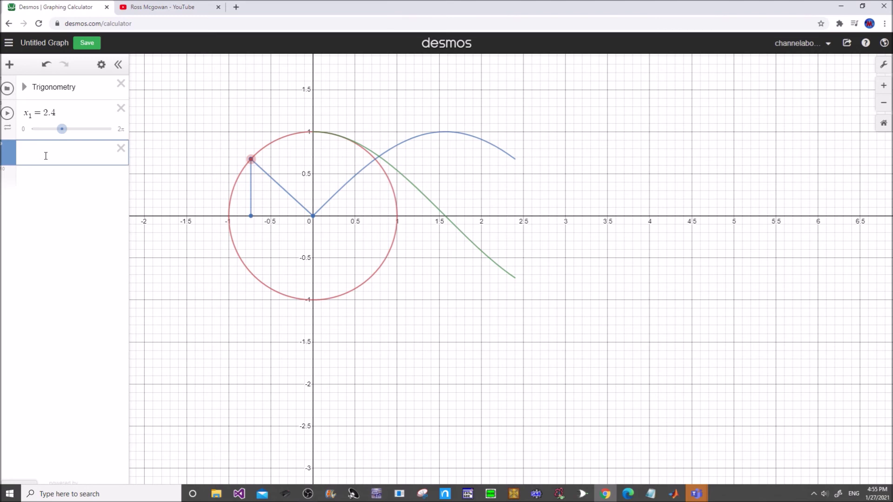
type("tan x")
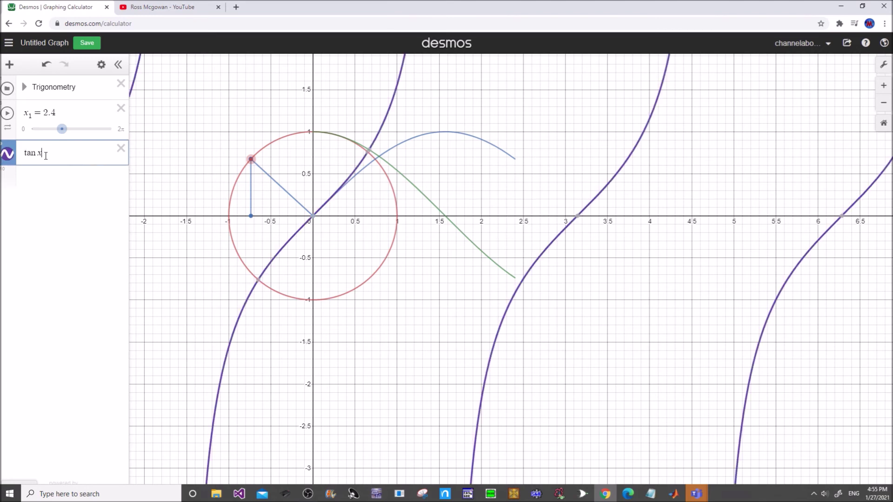
type("{}")
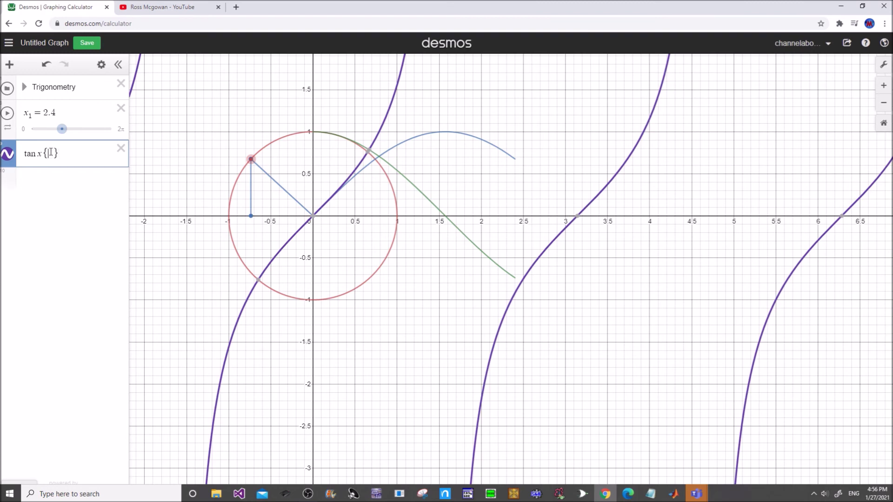
type("-")
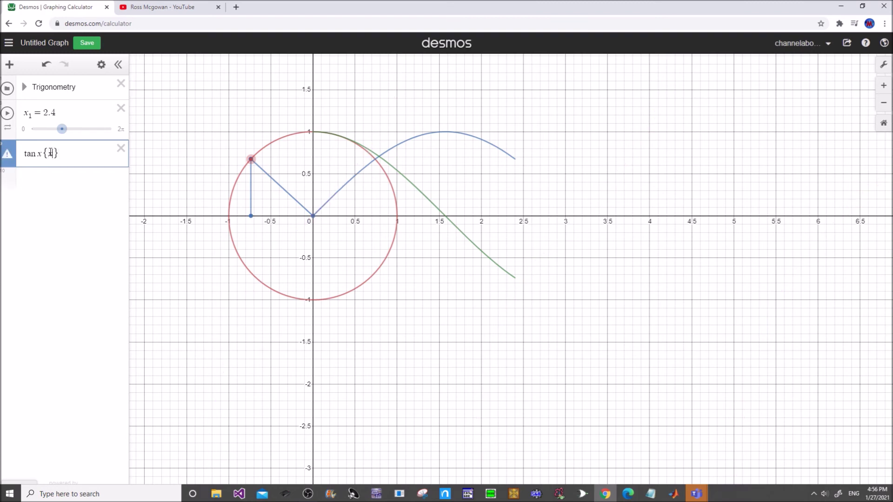
type("<")
type("0")
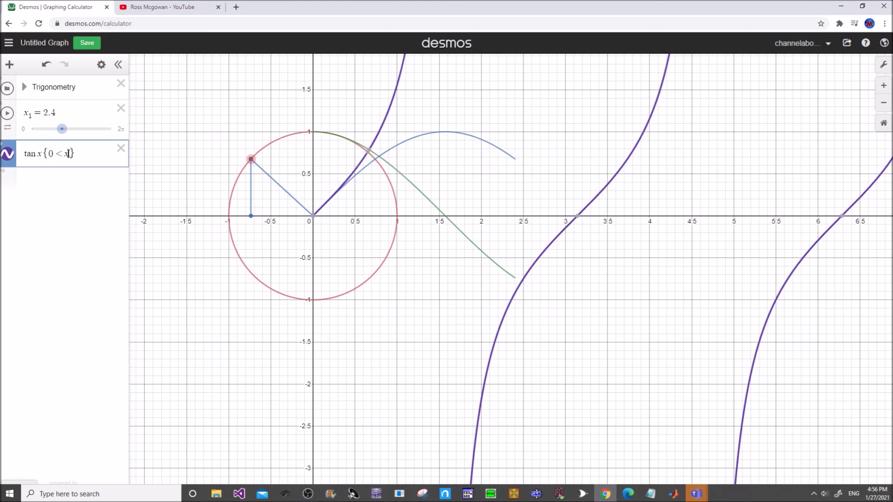
type("<x1")
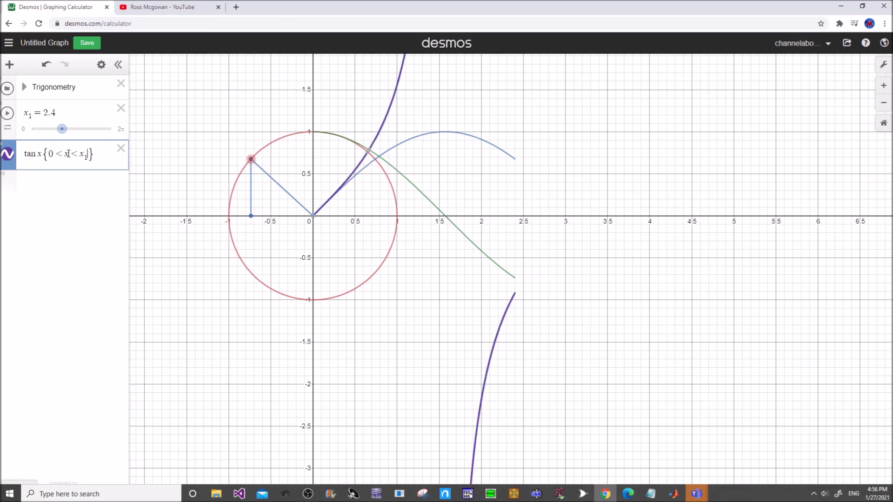
left_click(423, 327)
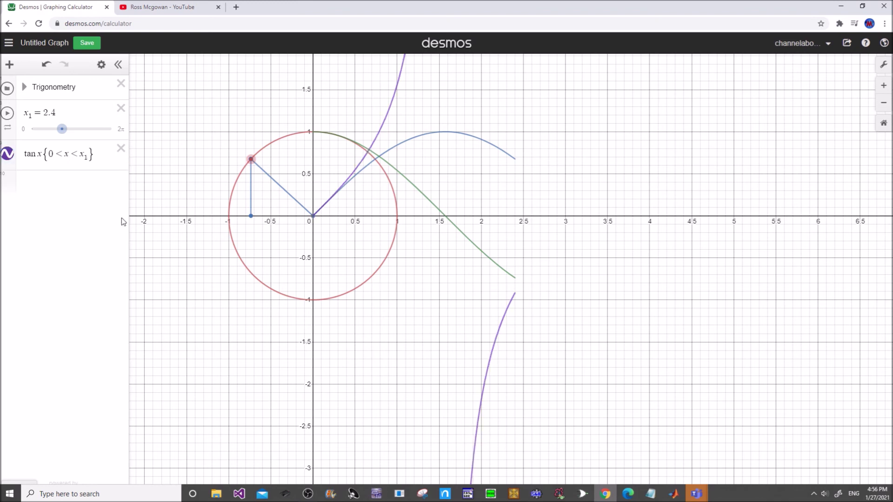
Step: Move the tangent expression into the Trigonometry folder and set the x_1 slider to 2
left_click_drag(13, 142, 49, 93)
mouse_move(61, 129)
left_mouse_down()
mouse_move(116, 134)
mouse_move(57, 129)
left_mouse_up()
left_click_drag(194, 165, 180, 214)
scroll(186, 222, "up", 2)
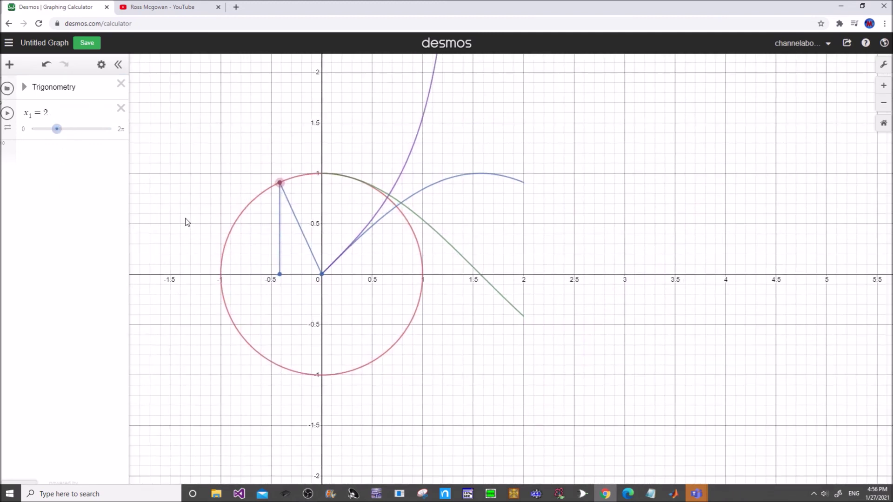
mouse_move(194, 197)
left_mouse_down()
mouse_move(187, 209)
mouse_move(191, 200)
left_mouse_up()
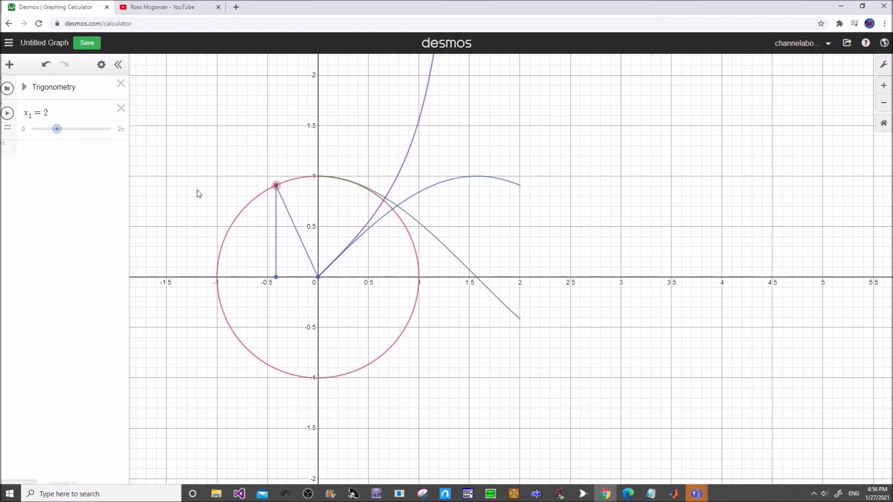
left_click_drag(233, 175, 226, 145)
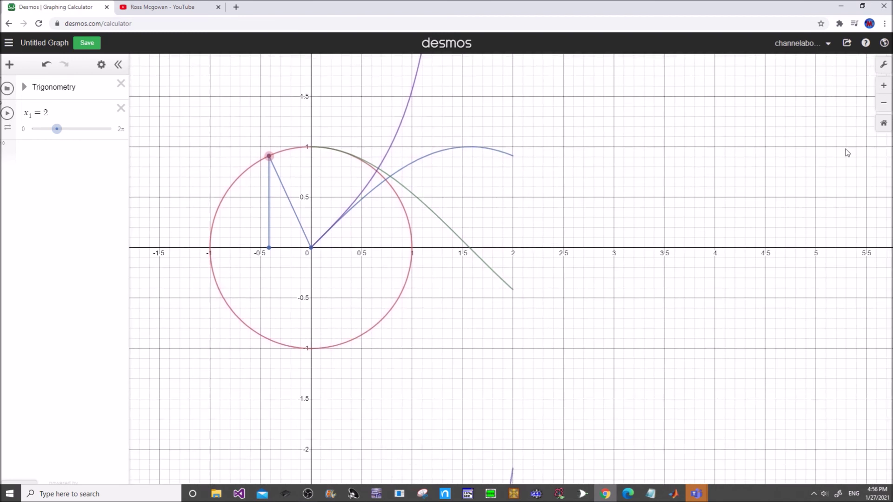
Step: Enable Reverse Contrast for the graph and turn off its grid
left_click(883, 66)
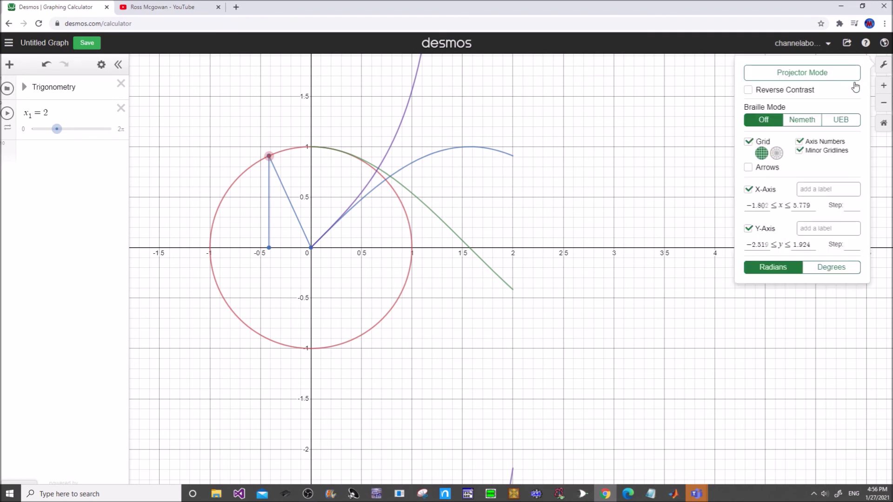
left_click(747, 91)
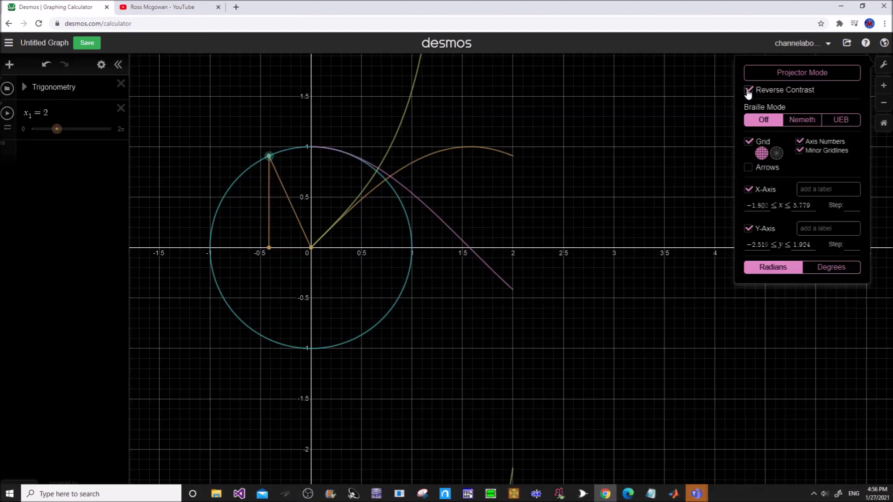
left_click_drag(500, 201, 551, 207)
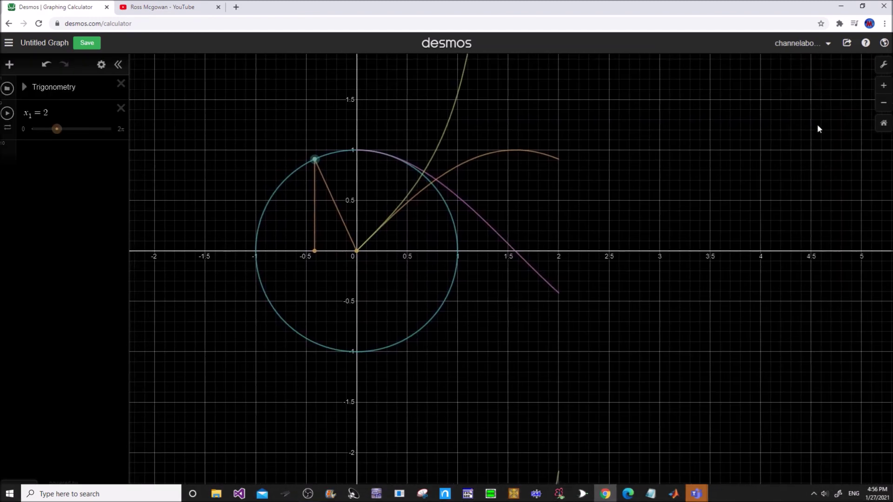
left_click(883, 65)
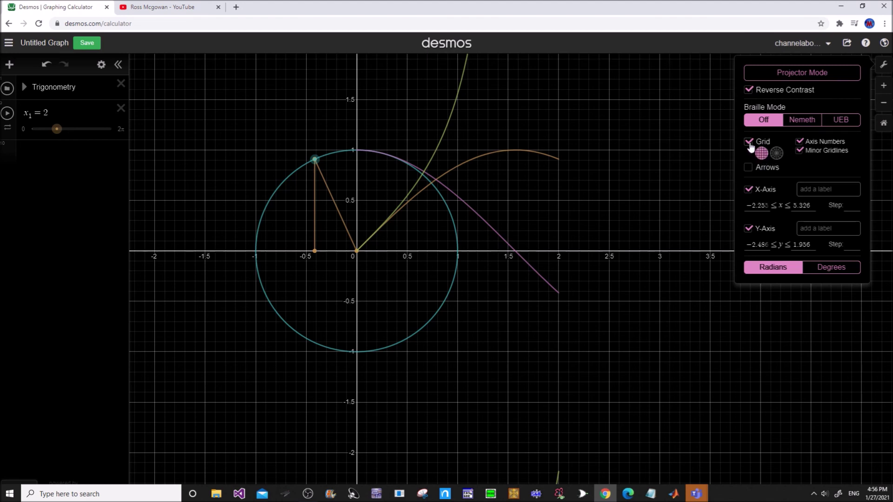
left_click(749, 142)
left_click(604, 188)
left_click_drag(604, 187, 690, 188)
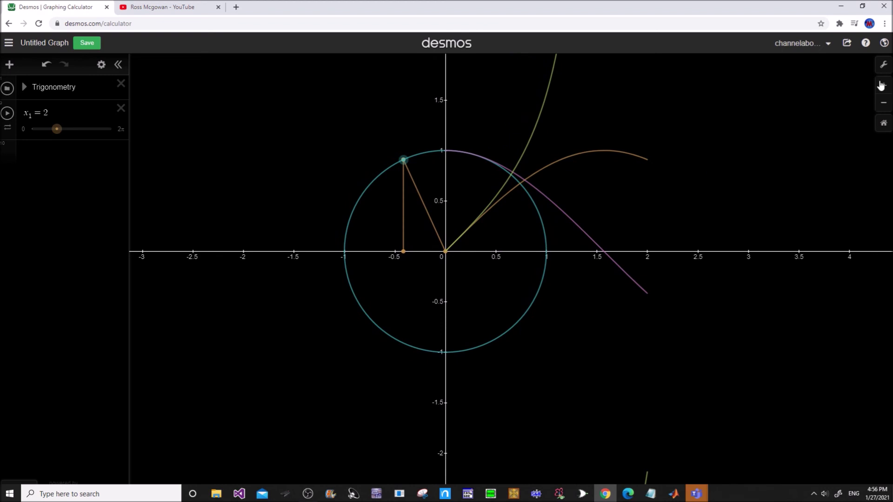
Step: Enable Projector Mode to thicken the curves and enlarge the labels, and centre the unit circle in the view
left_click(884, 65)
left_click(791, 73)
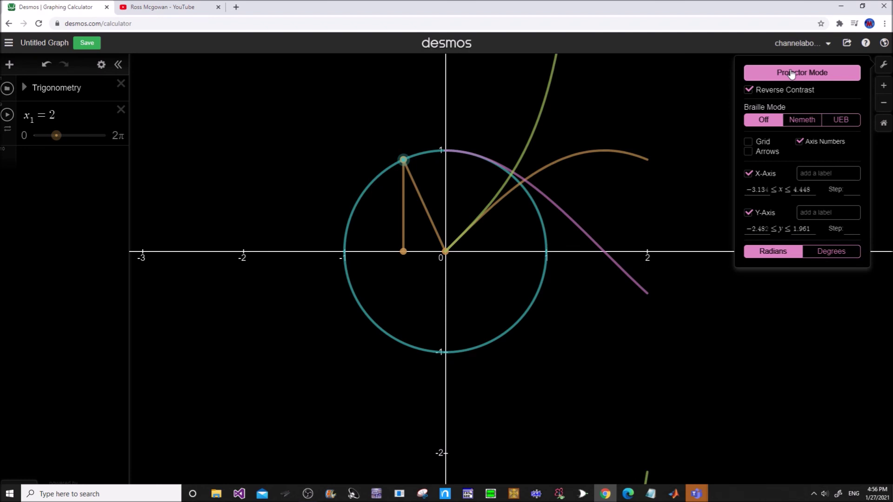
left_click(368, 156)
left_click_drag(367, 156, 351, 178)
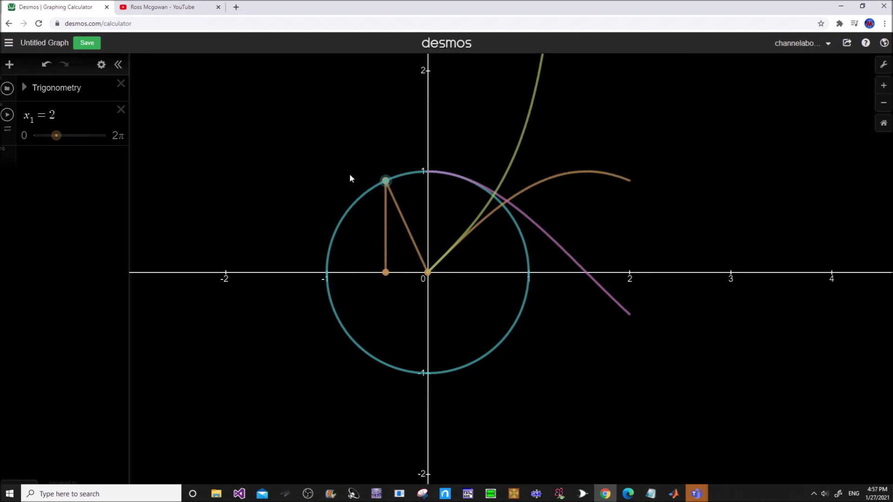
left_click_drag(305, 201, 302, 177)
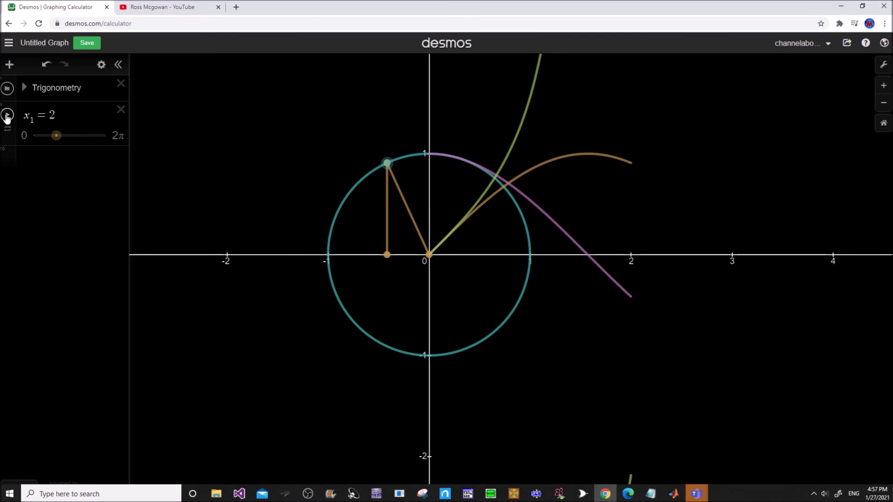
Step: Start the x_1 slider animation, watch the three curves being traced with the expression list hidden, and show the list again
left_click(7, 115)
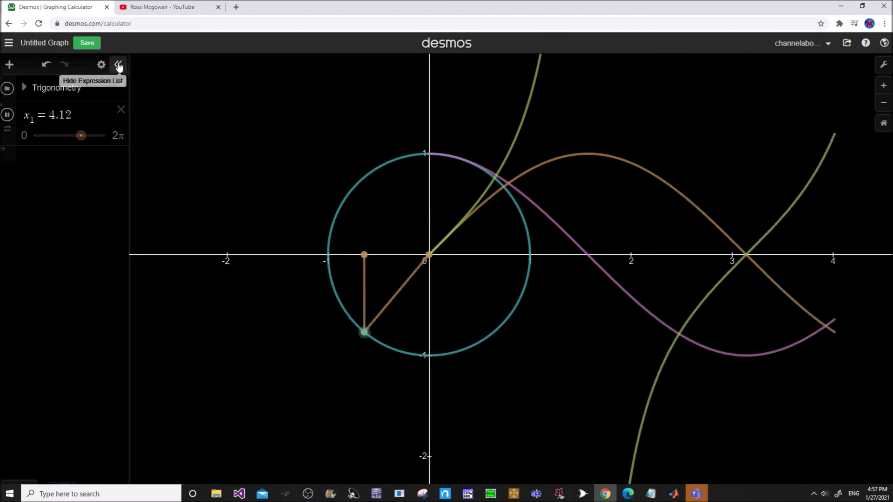
left_click(118, 66)
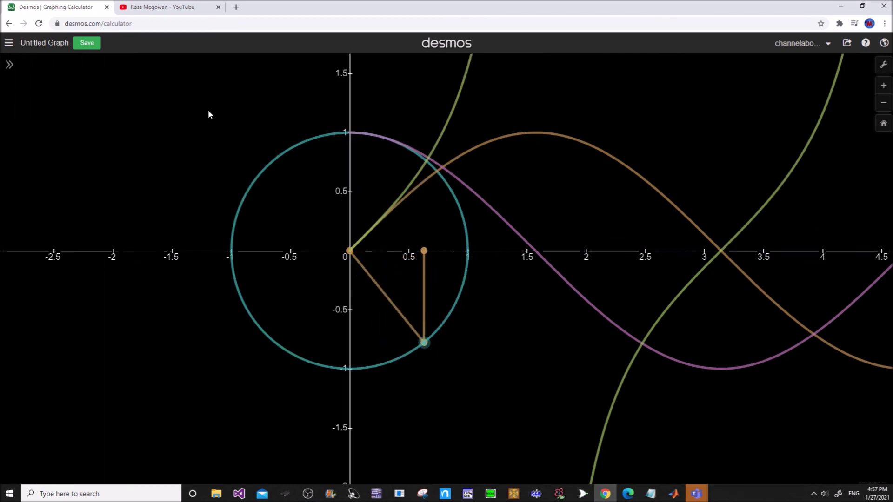
left_click_drag(227, 107, 87, 159)
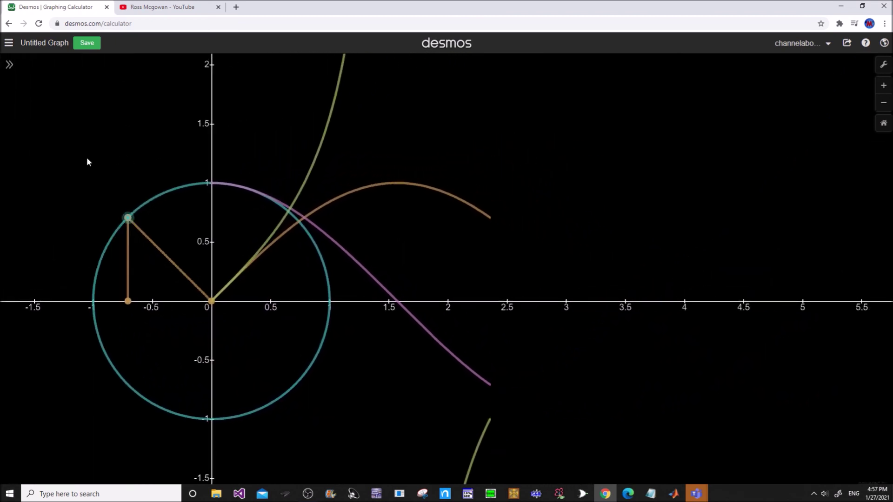
scroll(87, 156, "down", 1)
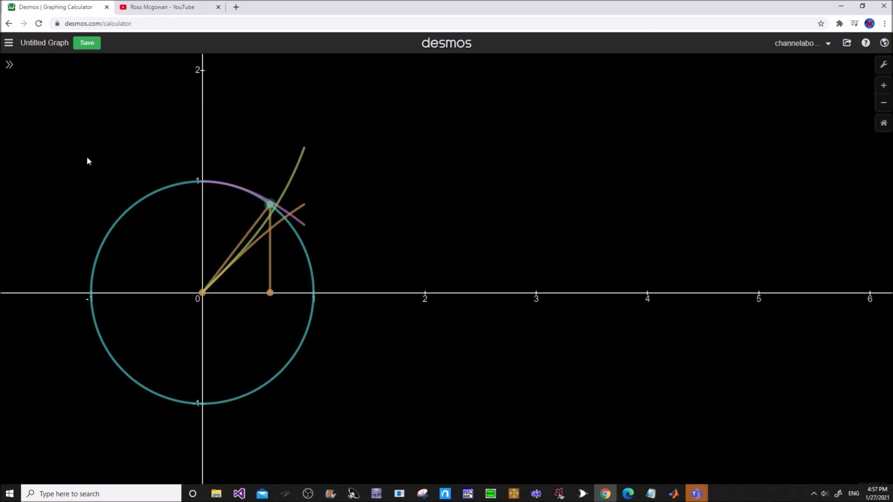
left_click_drag(115, 148, 121, 106)
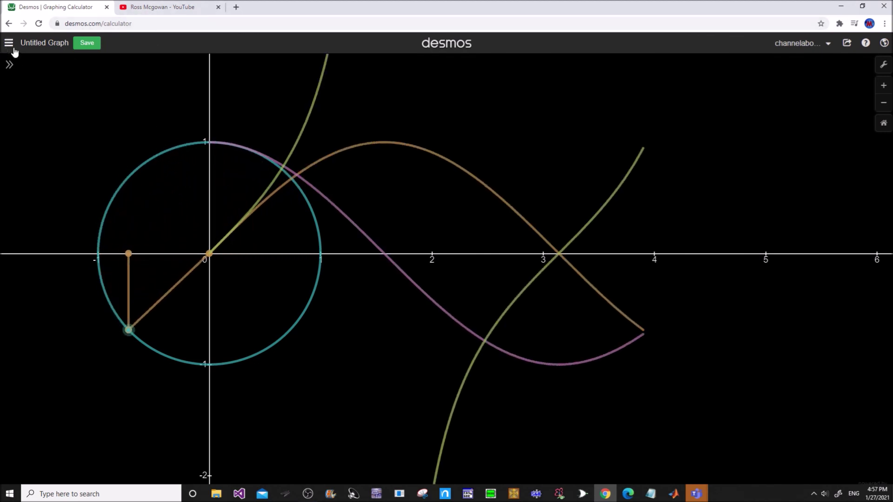
left_click(11, 65)
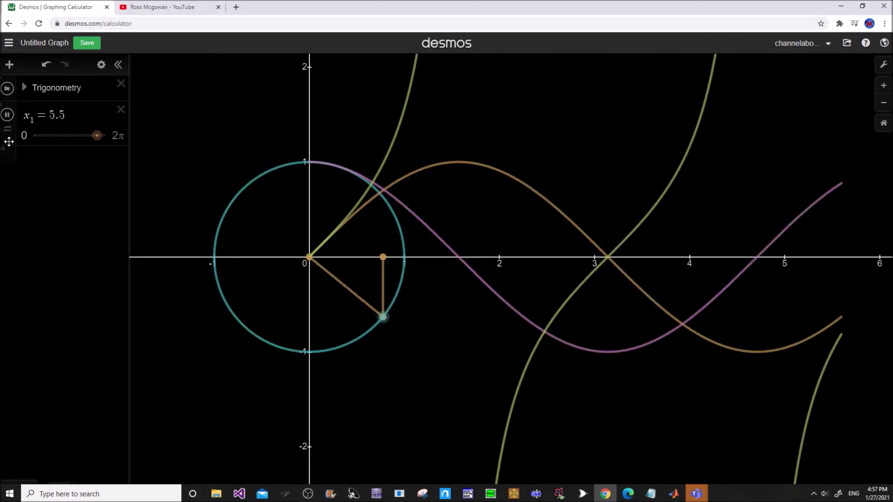